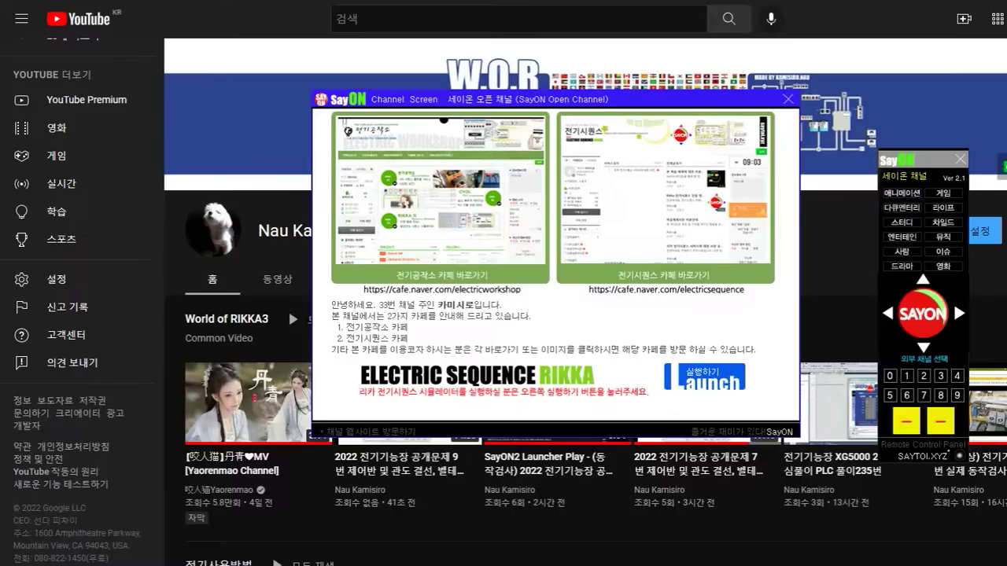
# - Play the 2022 전기기능장 공개문제 9번 control panel wiring video from the World of RIKKA3 playlist in theater mode
pyautogui.click(788, 99)
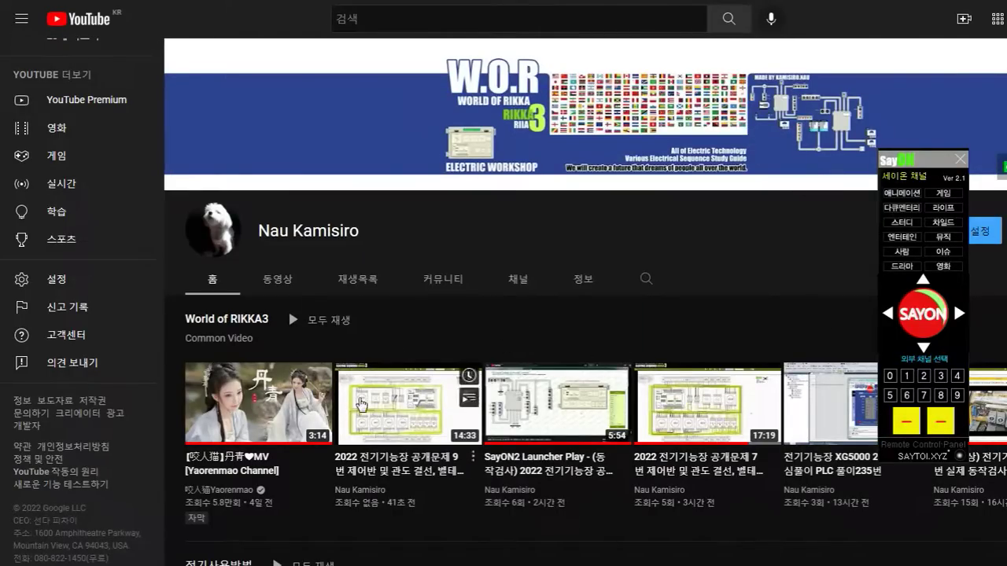
pyautogui.click(242, 324)
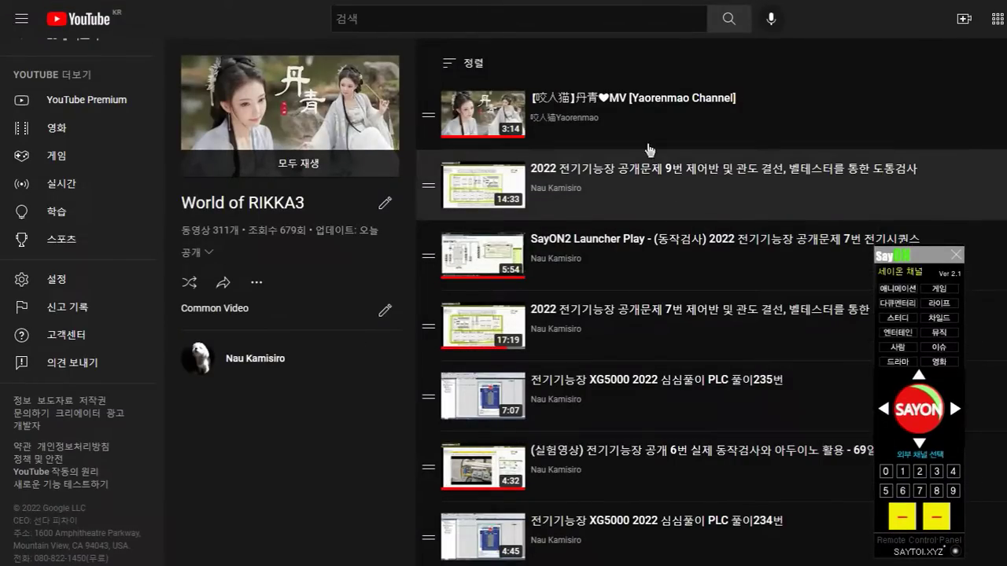
pyautogui.click(489, 187)
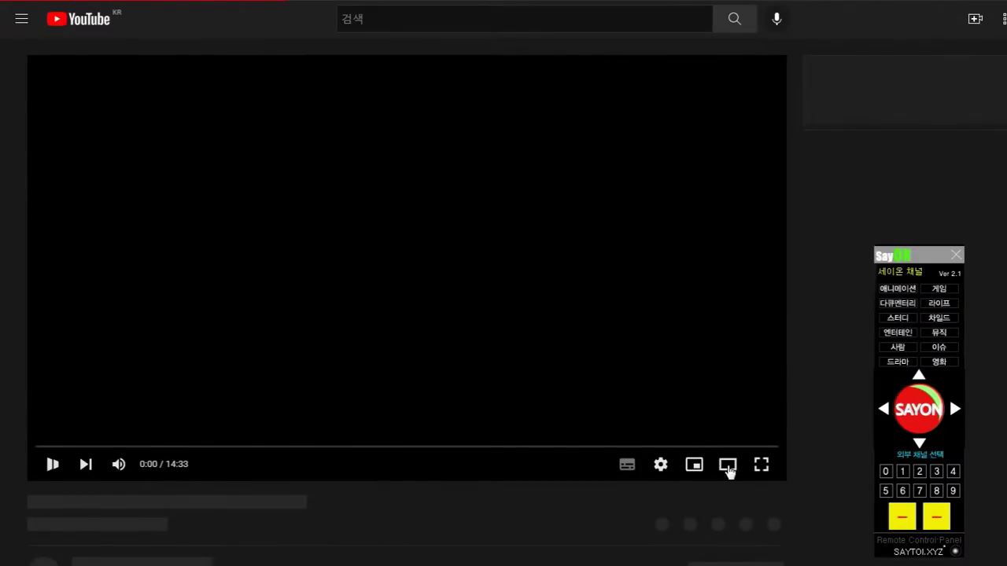
pyautogui.click(722, 465)
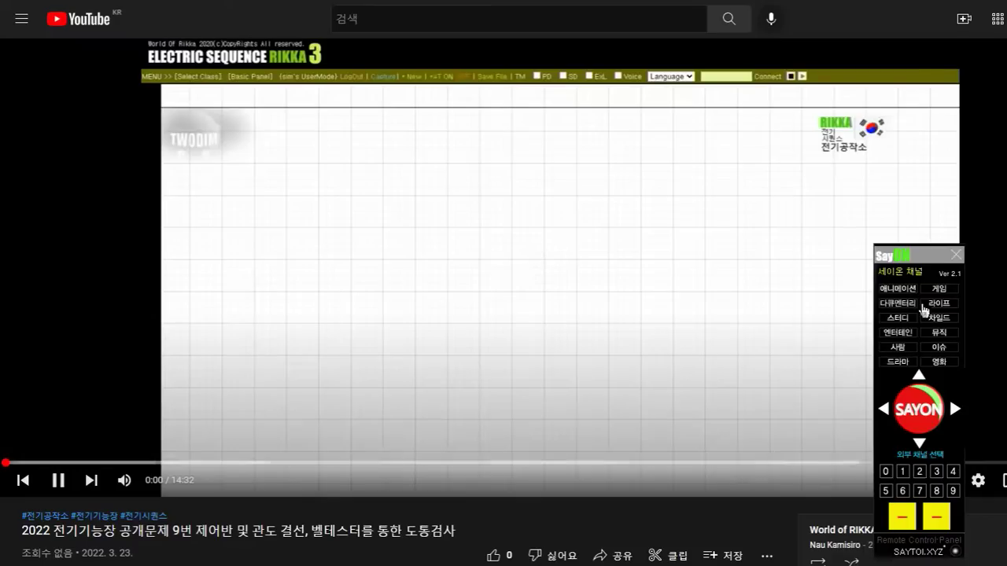
# - Mute the video, skip ahead through the wiring sections and pause it at about 11:08
pyautogui.moveTo(908, 255); pyautogui.dragTo(931, 254)
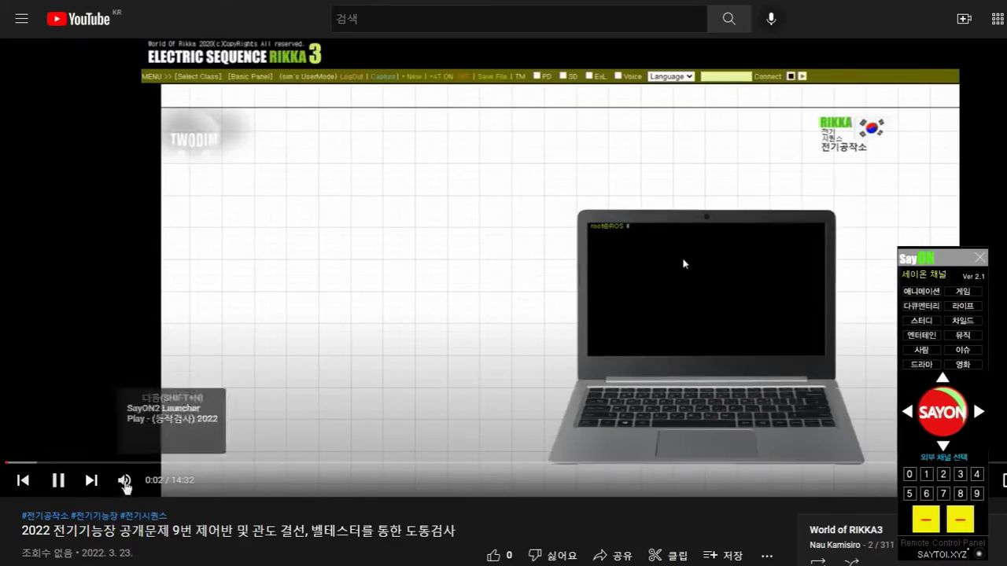
pyautogui.moveTo(161, 481); pyautogui.dragTo(144, 481)
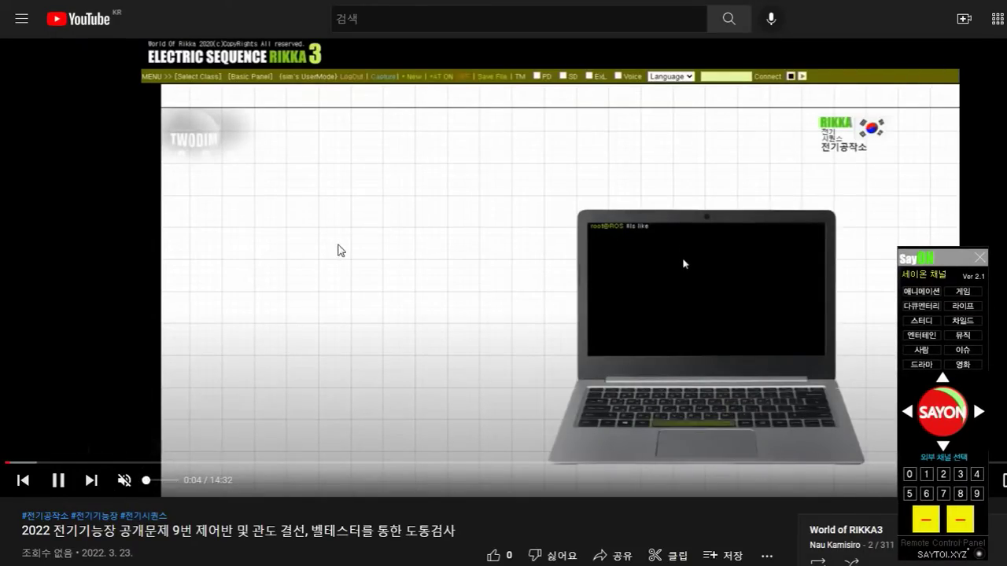
pyautogui.click(401, 465)
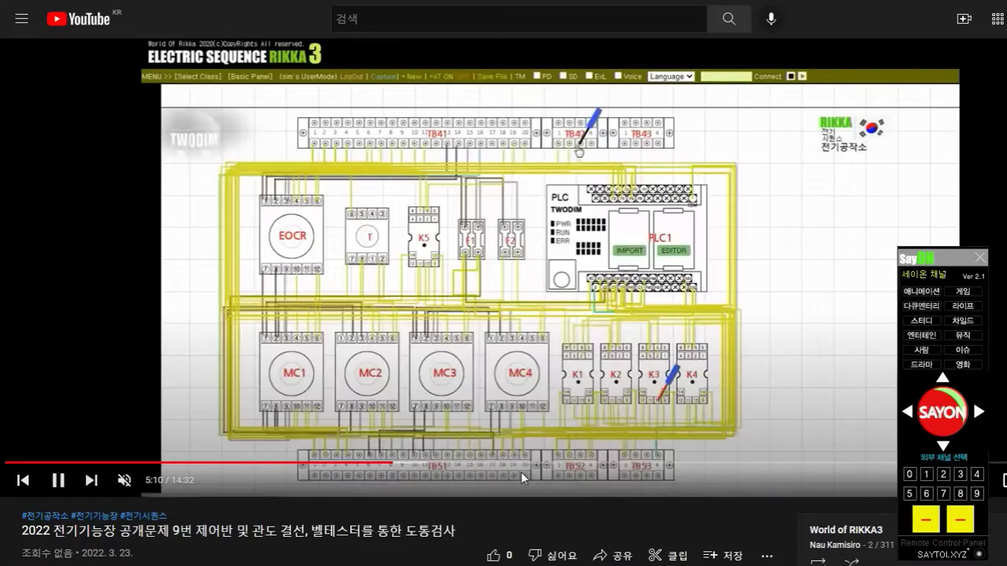
pyautogui.click(836, 465)
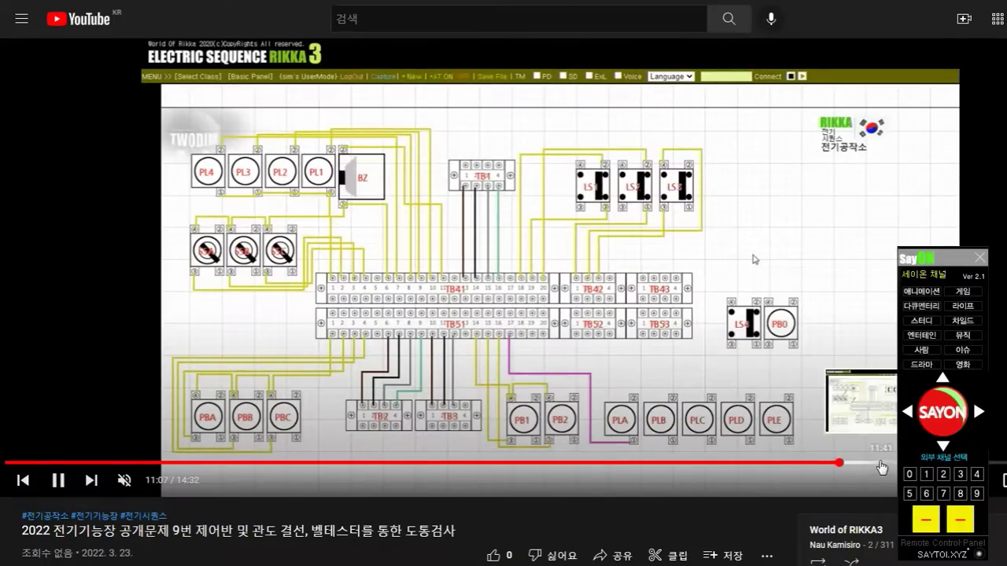
pyautogui.press('space')
# - Open the SayOn2:Launcher link in the expanded video description to launch the problem 9 simulation
pyautogui.scroll(-4, 572, 360)
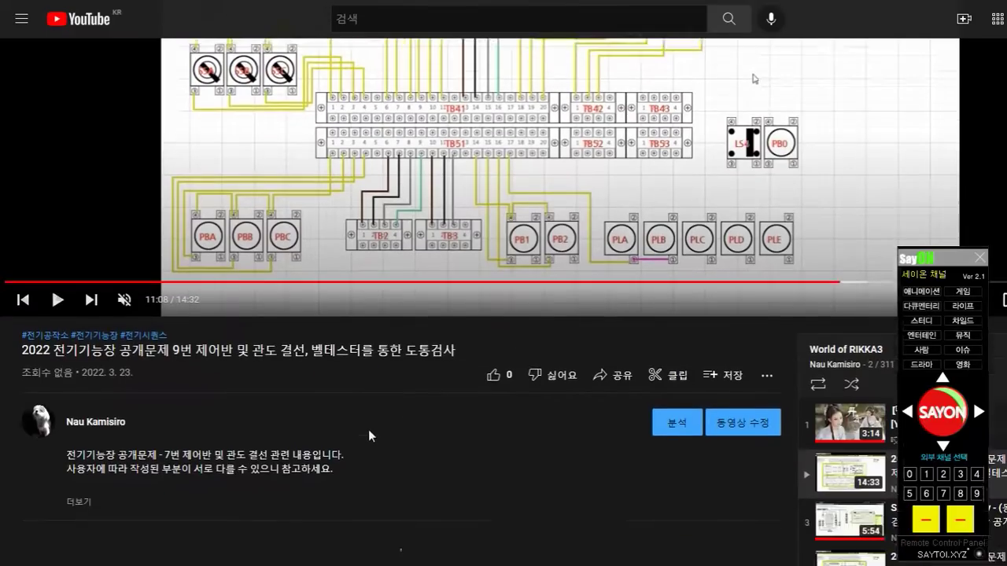
pyautogui.scroll(-2, 123, 403)
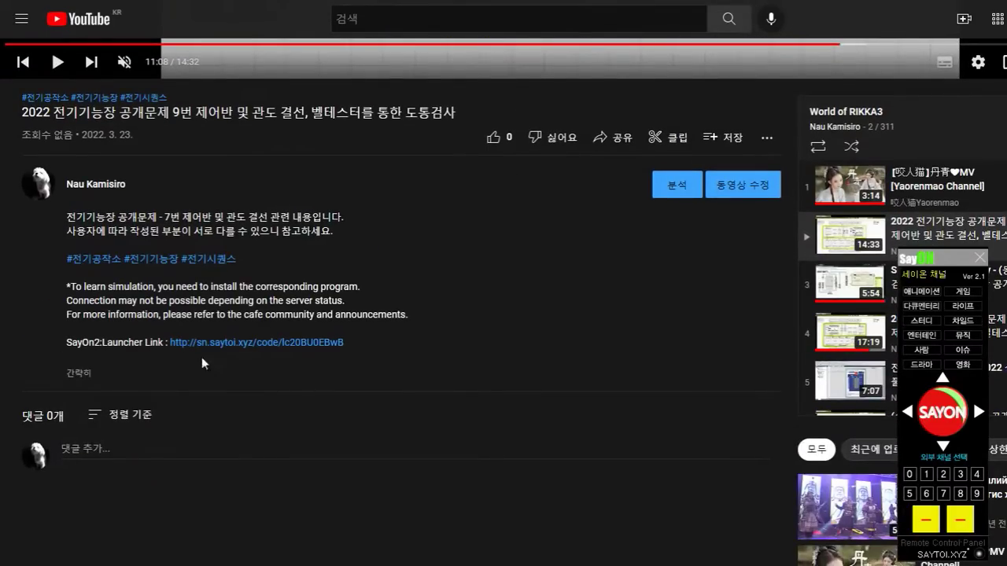
pyautogui.click(251, 344)
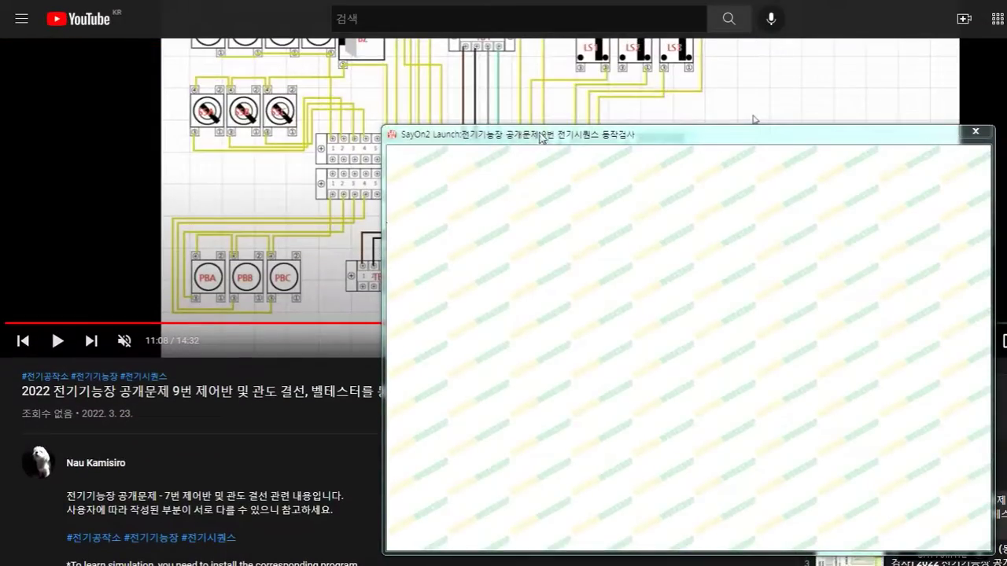
# - Close the SayON remote control panel and enlarge the SayOn2 Launch window so it fills most of the screen
pyautogui.moveTo(536, 135); pyautogui.dragTo(212, 70)
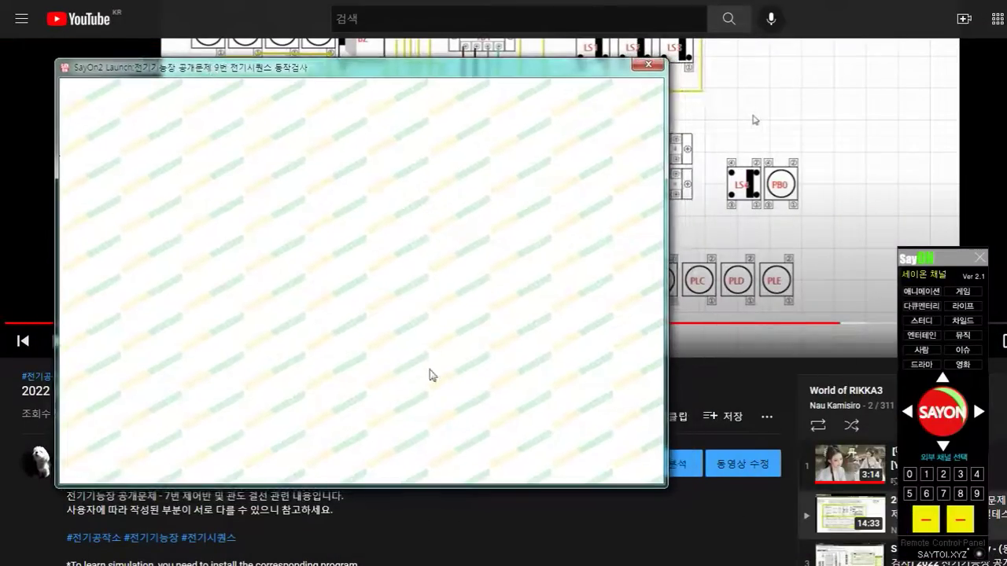
pyautogui.scroll(2, 693, 402)
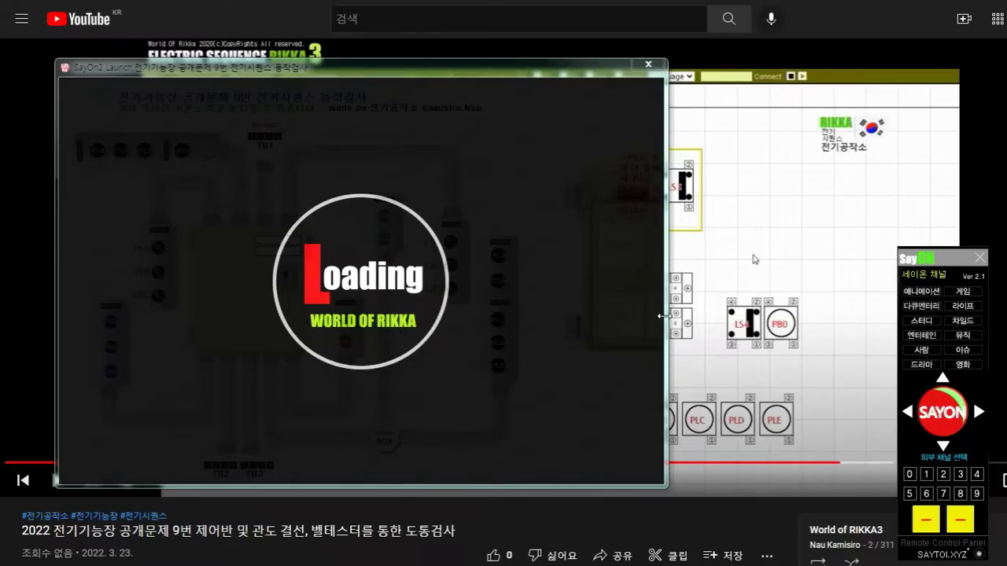
pyautogui.moveTo(664, 317); pyautogui.dragTo(965, 358)
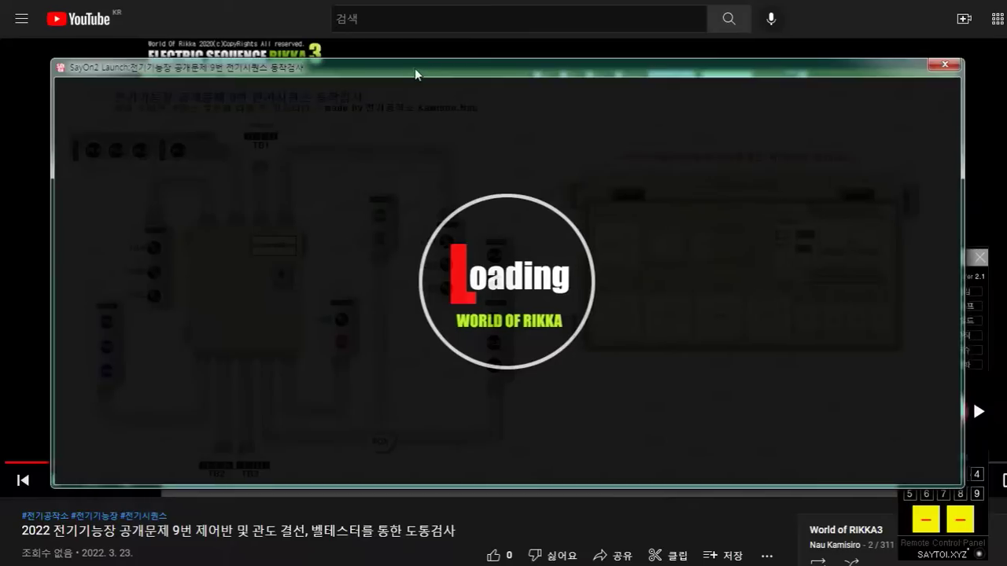
pyautogui.moveTo(416, 69); pyautogui.dragTo(381, 51)
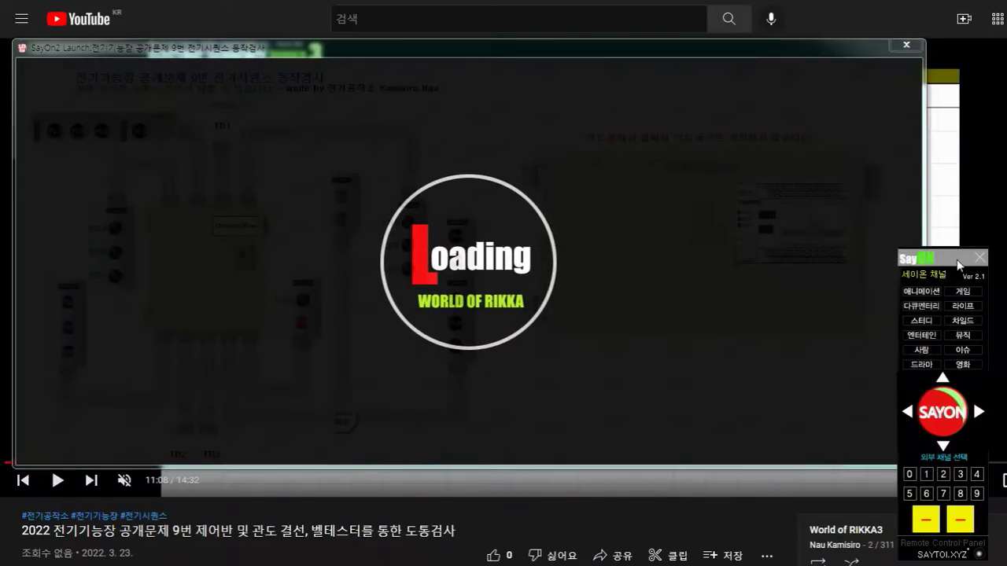
pyautogui.click(980, 258)
pyautogui.moveTo(913, 463); pyautogui.dragTo(995, 517)
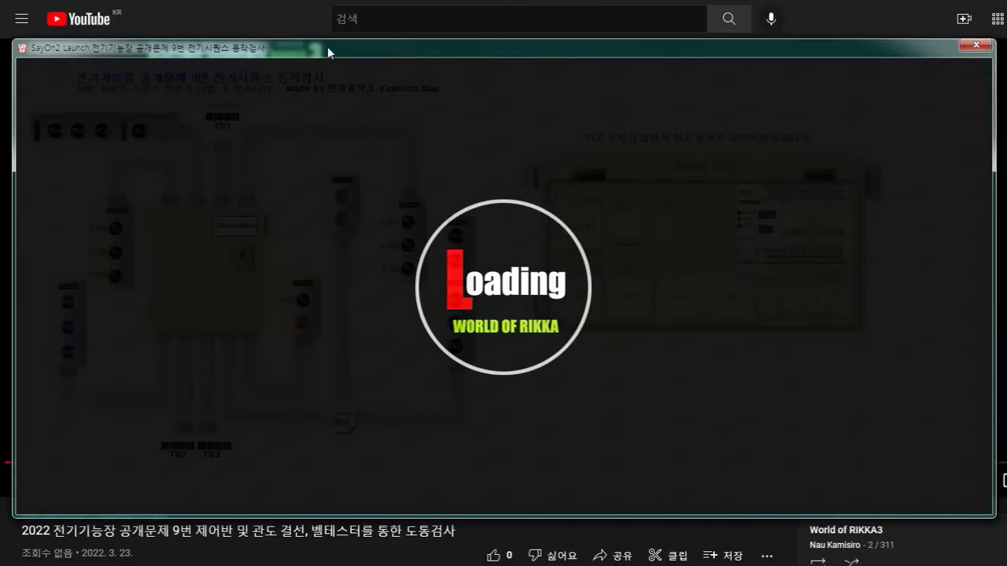
pyautogui.moveTo(323, 48); pyautogui.dragTo(318, 42)
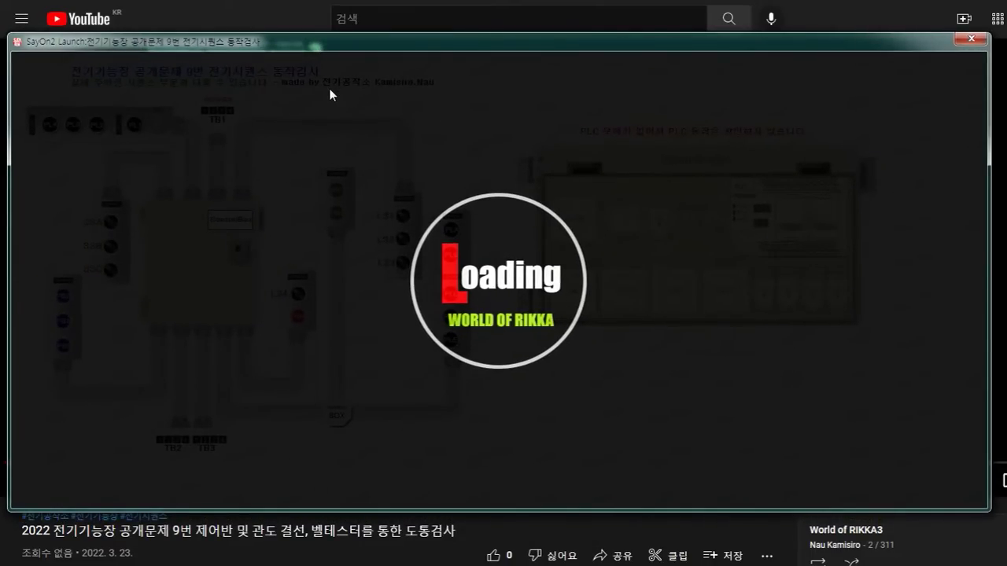
pyautogui.moveTo(984, 231); pyautogui.dragTo(997, 234)
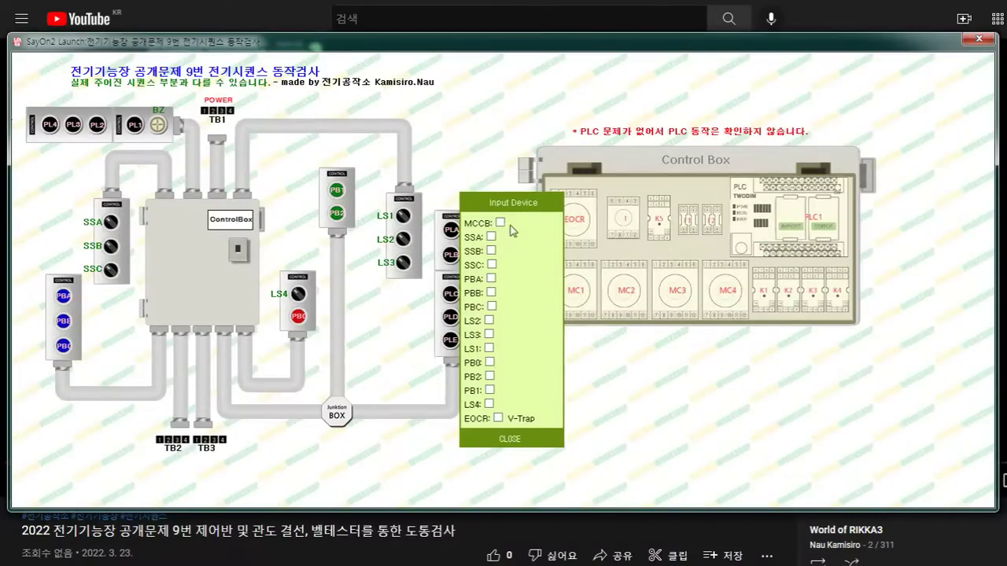
# - Move the Input Device panel clear of the control box diagram and switch on the MCCB
pyautogui.moveTo(512, 222); pyautogui.dragTo(881, 213)
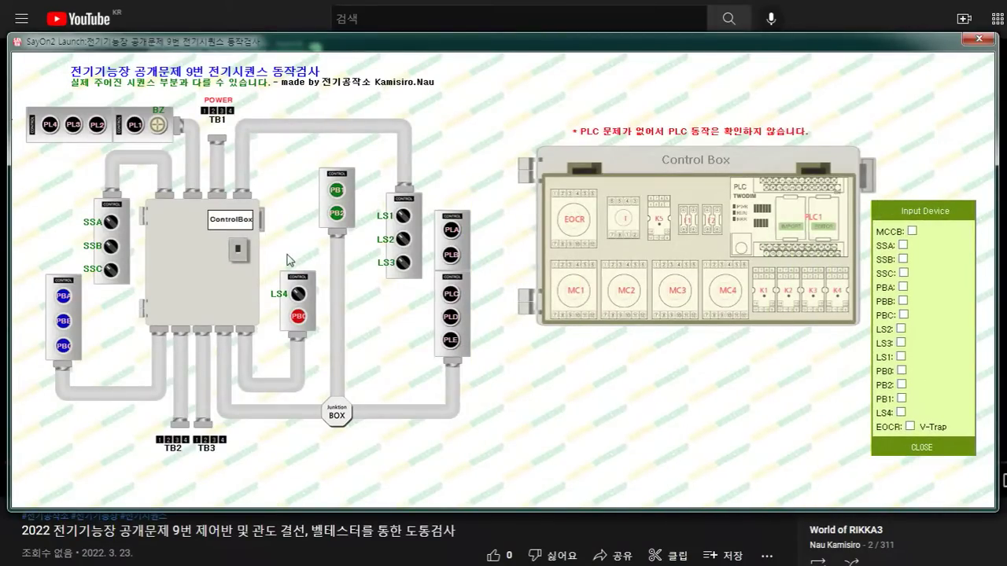
pyautogui.click(912, 230)
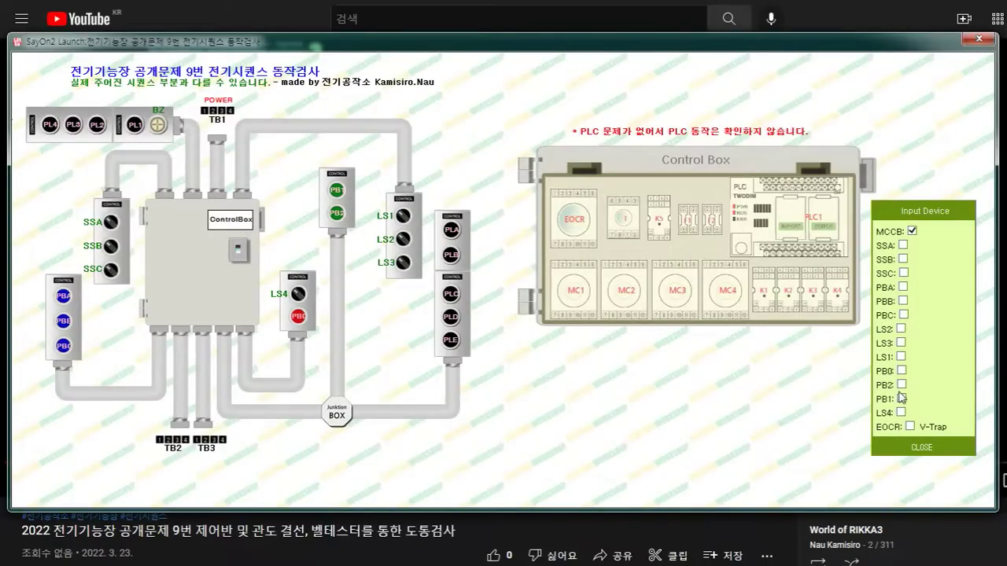
# - Switch LS1 on and off, and start the circuit by switching PB1 on and off
pyautogui.click(901, 356)
pyautogui.click(902, 357)
pyautogui.click(903, 399)
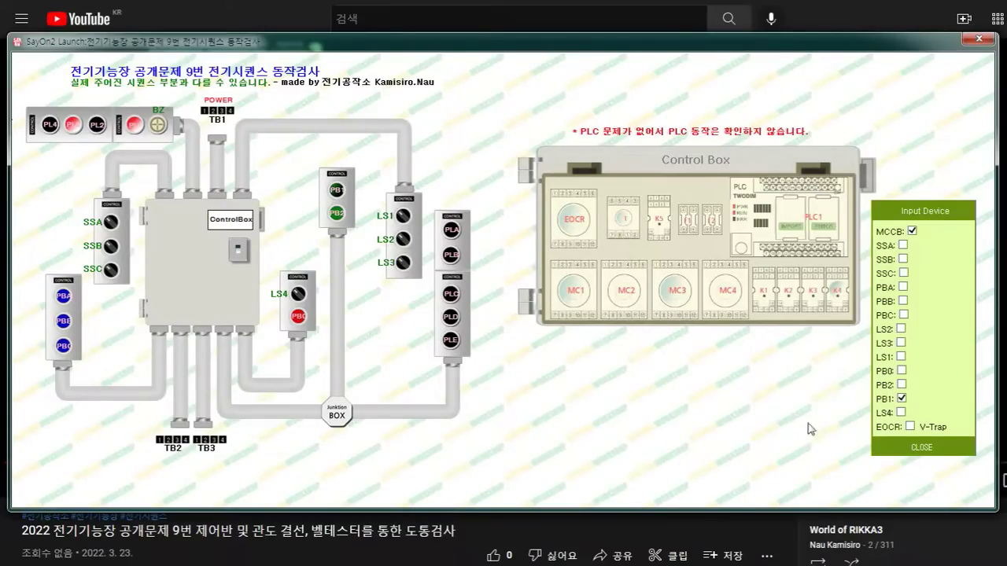
pyautogui.click(903, 399)
# - Test limit switch LS3 with the PB1 circuit running by switching it on and off four times
pyautogui.click(902, 344)
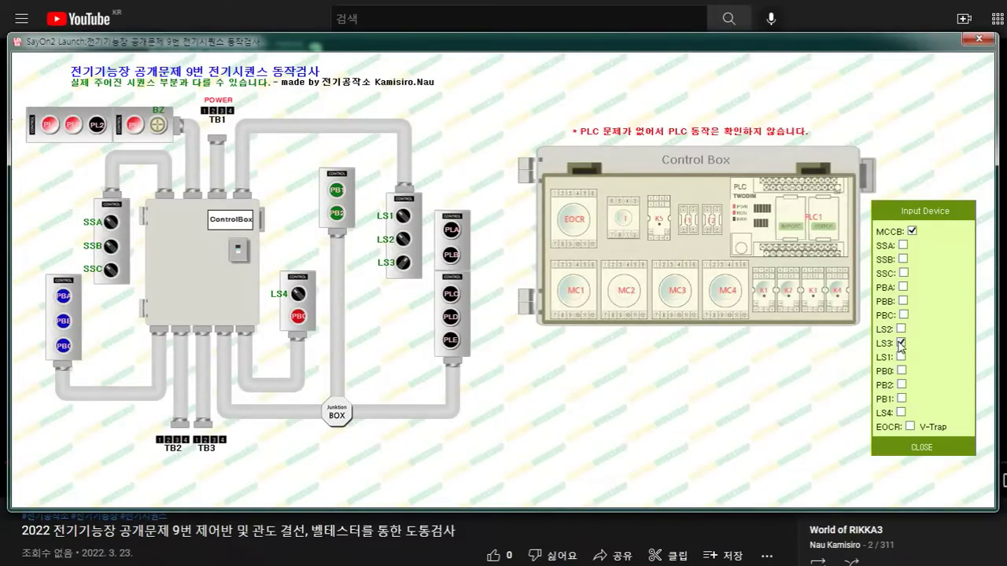
pyautogui.click(902, 344)
pyautogui.click(902, 344)
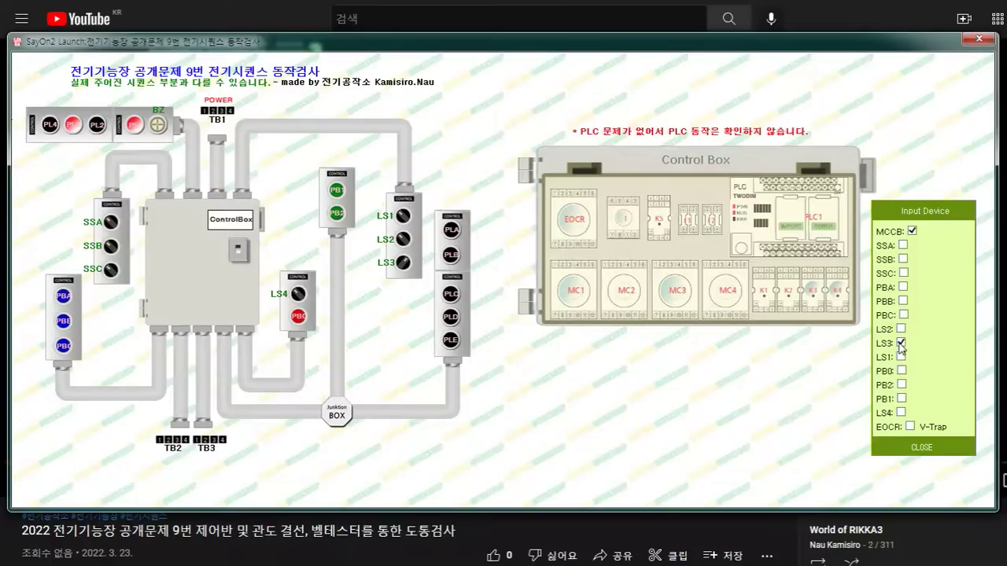
pyautogui.click(902, 344)
pyautogui.click(902, 344)
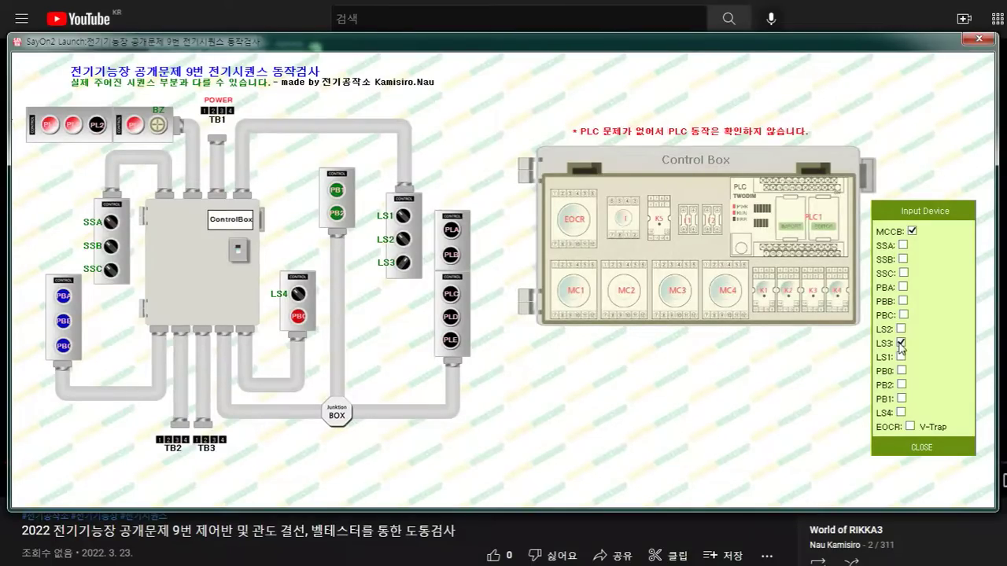
pyautogui.click(902, 345)
pyautogui.click(902, 345)
pyautogui.click(902, 345)
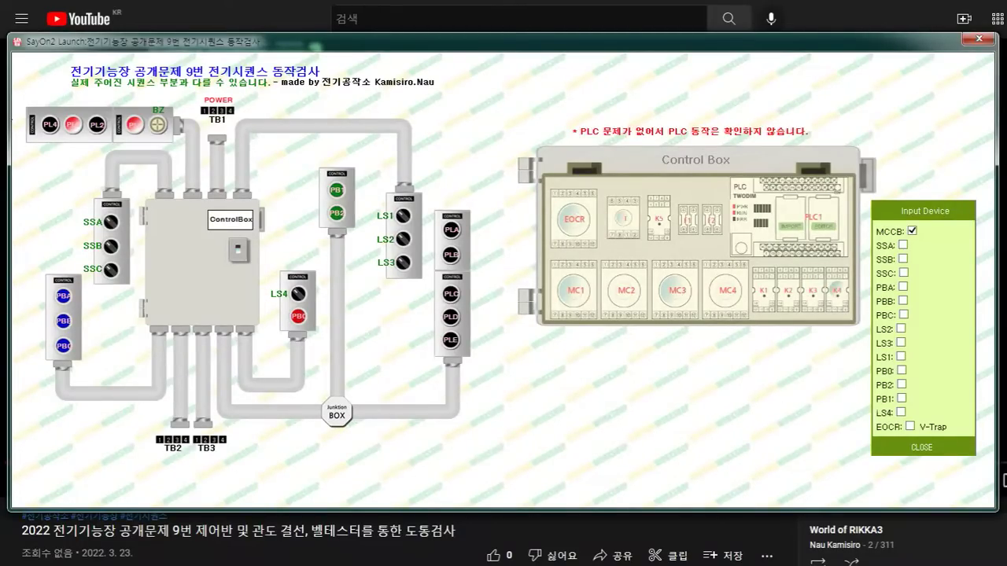
# - Stop the circuit by switching PB0 on and off, and start the second sequence with PB2
pyautogui.click(901, 371)
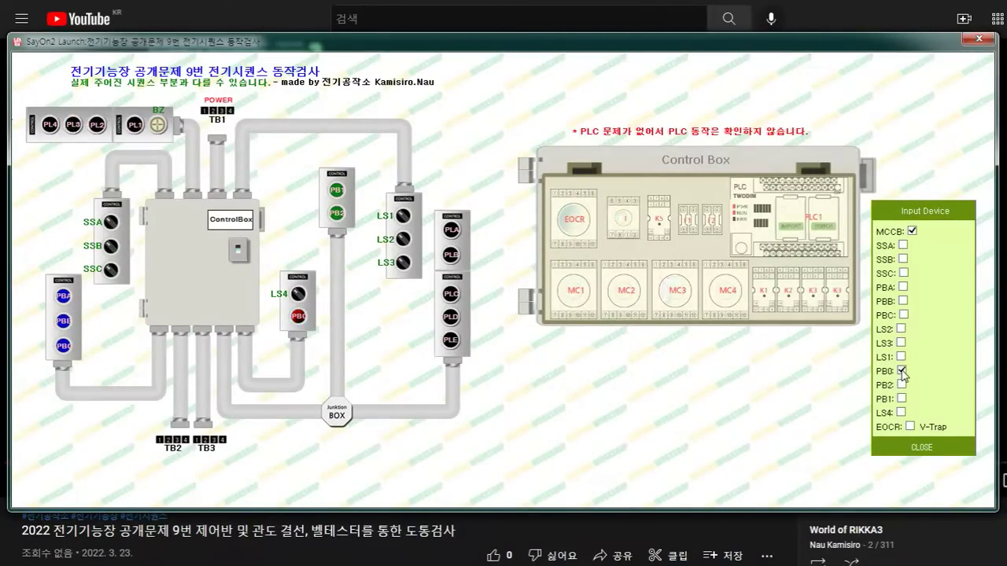
pyautogui.click(902, 372)
pyautogui.click(901, 386)
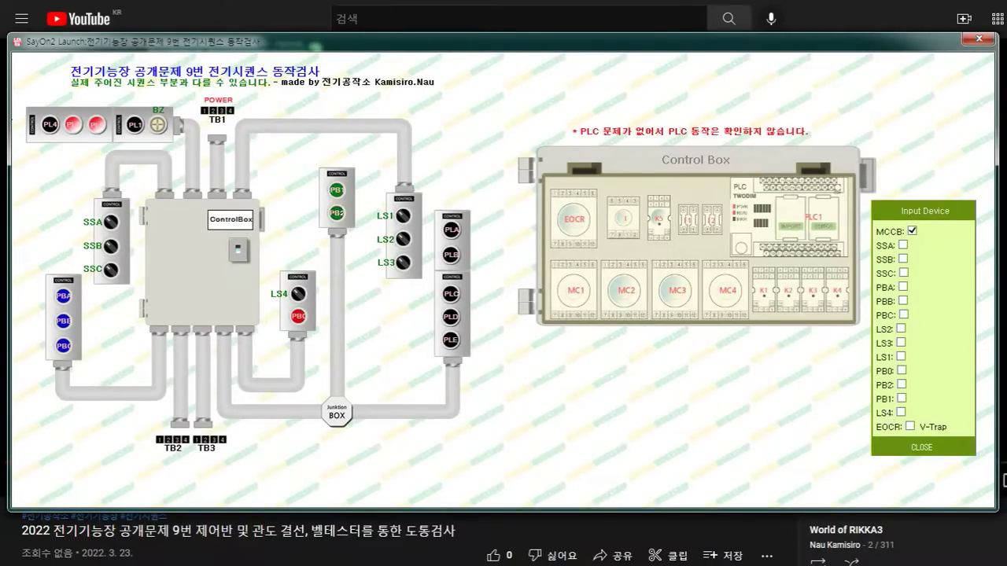
# - Test limit switch LS4 in the PB2 sequence by switching it on and off twice
pyautogui.click(902, 414)
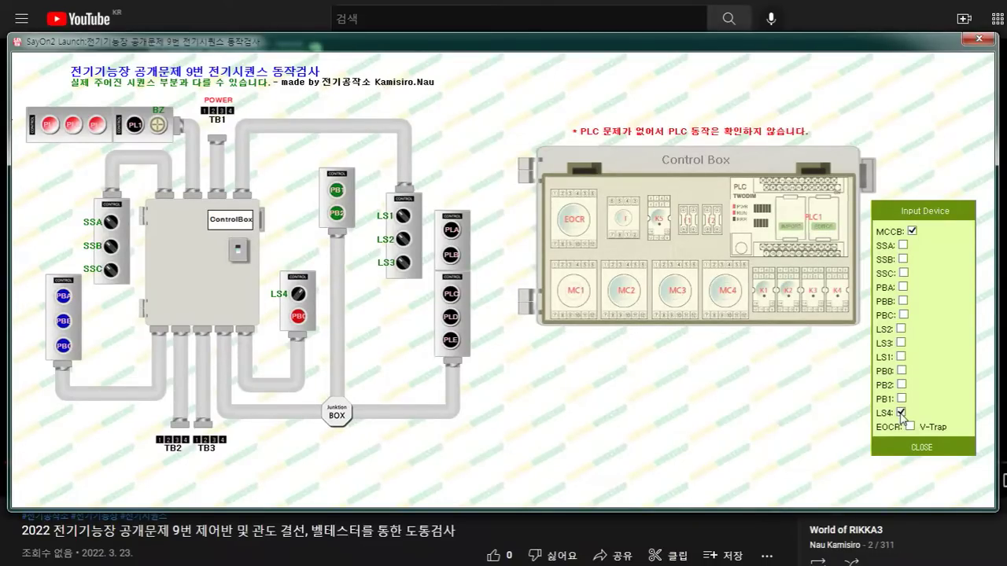
pyautogui.click(902, 414)
pyautogui.click(901, 414)
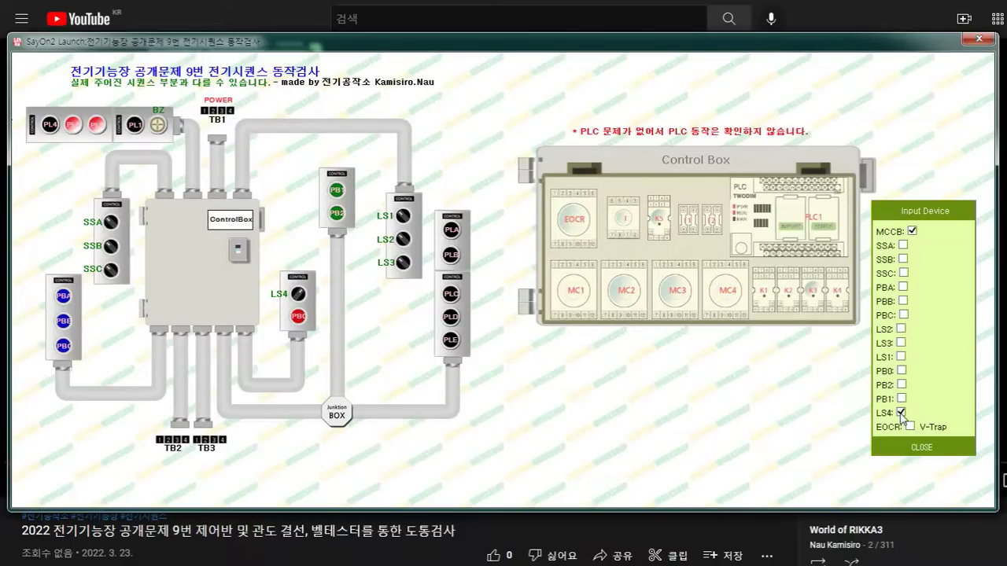
pyautogui.click(902, 414)
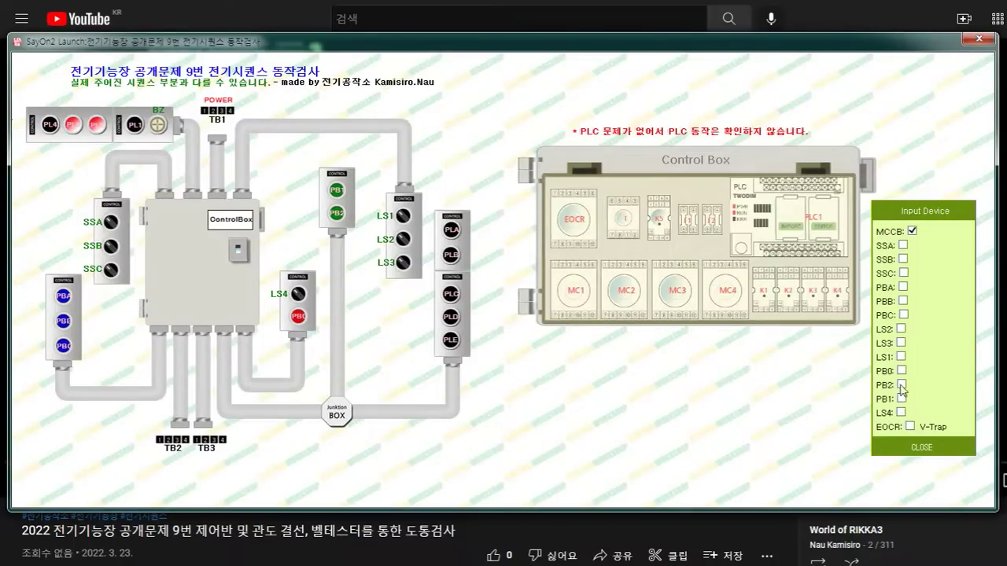
# - Test limit switch LS3 in the PB2 sequence by switching it on and off twice
pyautogui.click(901, 343)
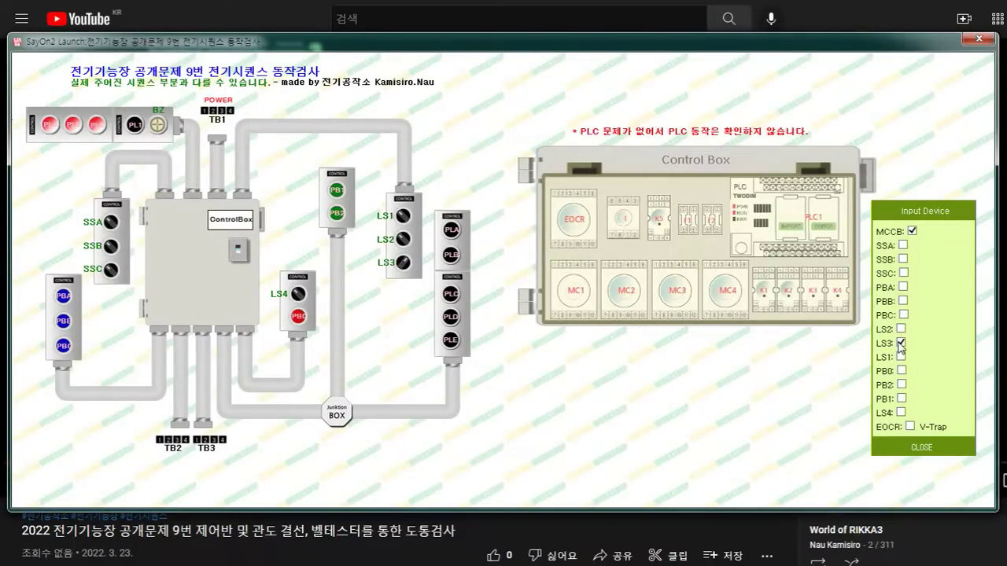
pyautogui.click(901, 344)
pyautogui.click(901, 344)
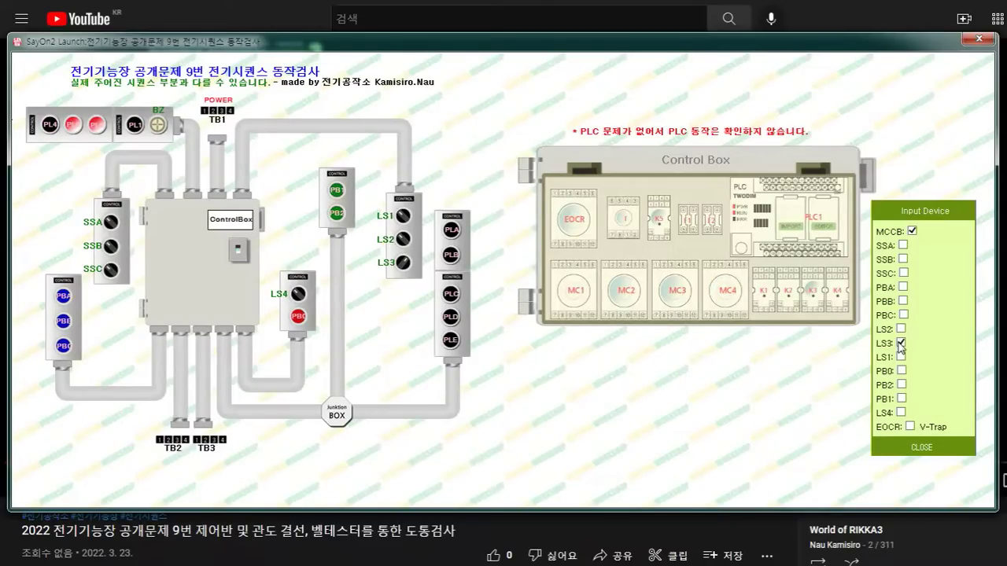
pyautogui.click(901, 343)
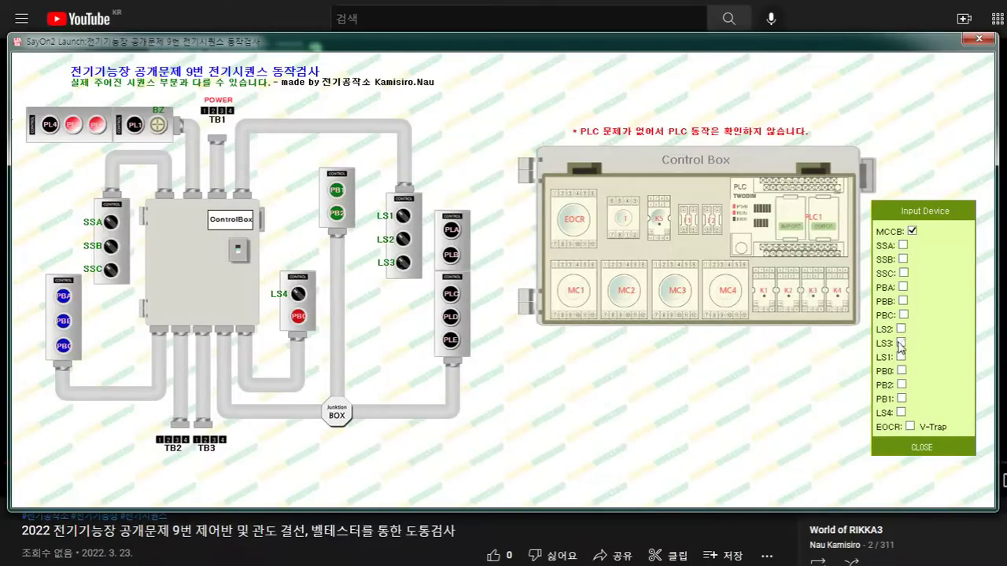
# - Trip and reset the EOCR, and restart the circuit by switching on PB1
pyautogui.click(911, 428)
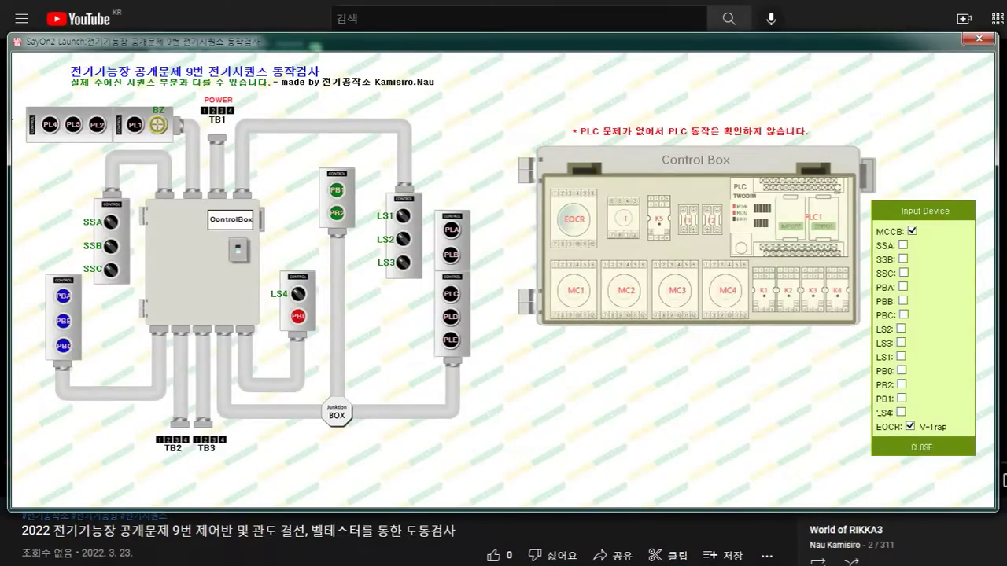
pyautogui.click(912, 427)
pyautogui.click(903, 399)
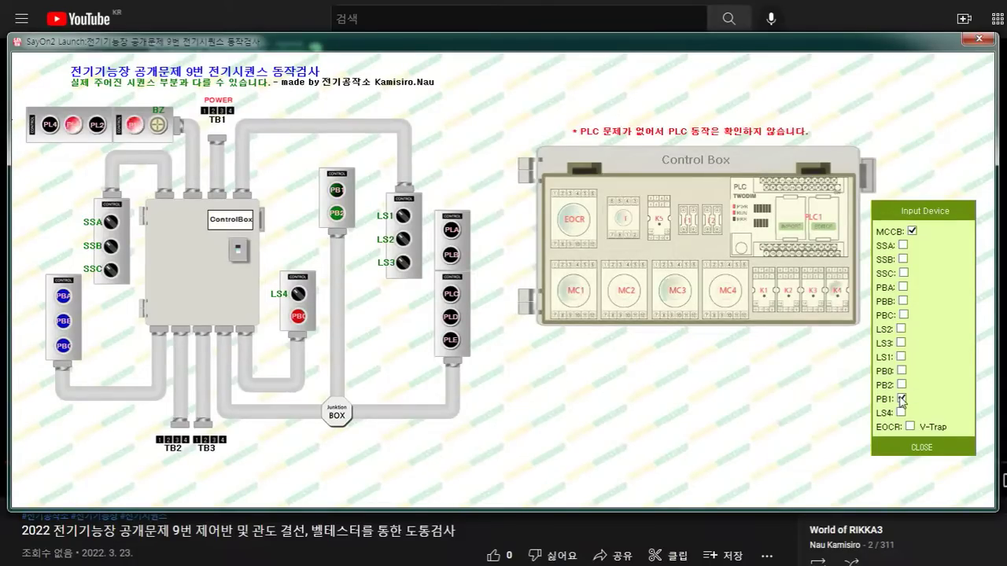
# - Switch off PB1 and test limit switch LS3 in the PB1 sequence by switching it on and off once
pyautogui.click(902, 399)
pyautogui.click(901, 344)
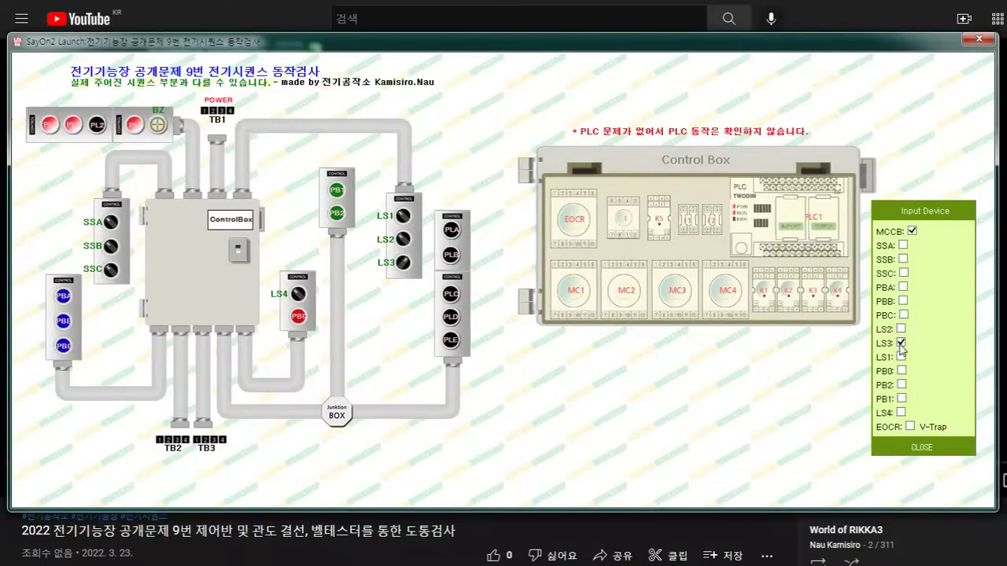
pyautogui.click(902, 345)
# - Switch LS4 on and off twice in the PB1 sequence, and switch LS3 on and off once
pyautogui.click(902, 413)
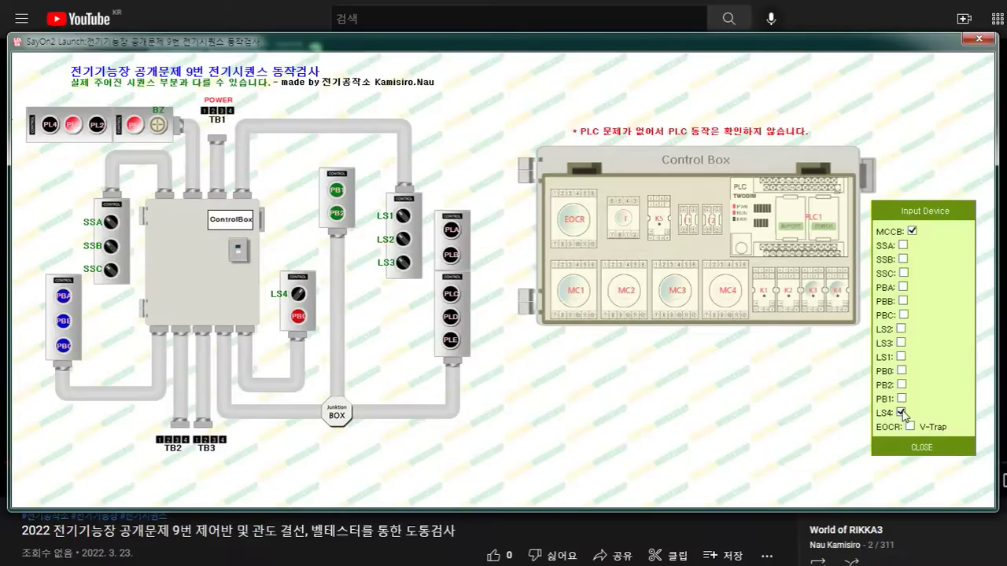
pyautogui.click(900, 413)
pyautogui.click(901, 413)
pyautogui.click(901, 413)
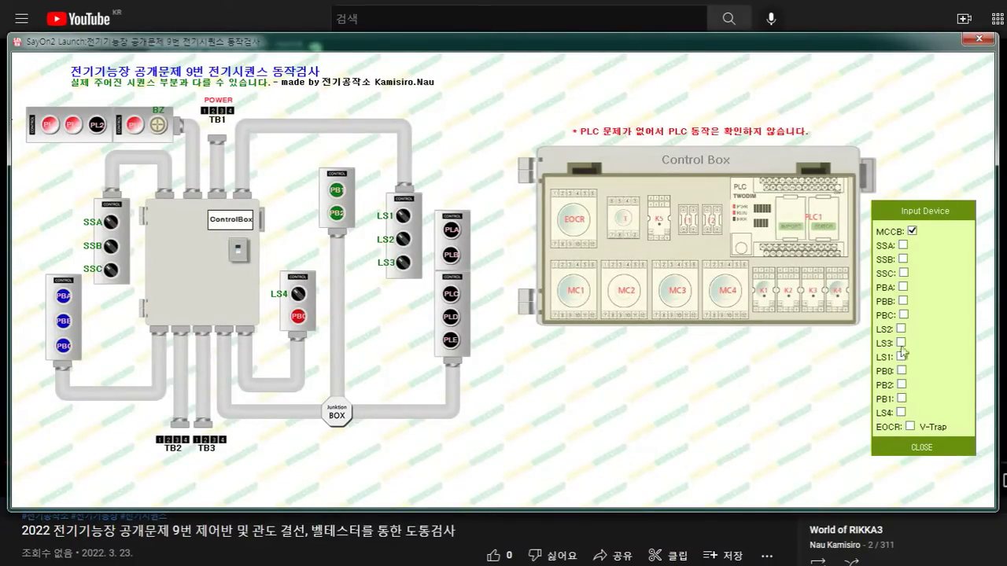
pyautogui.click(902, 344)
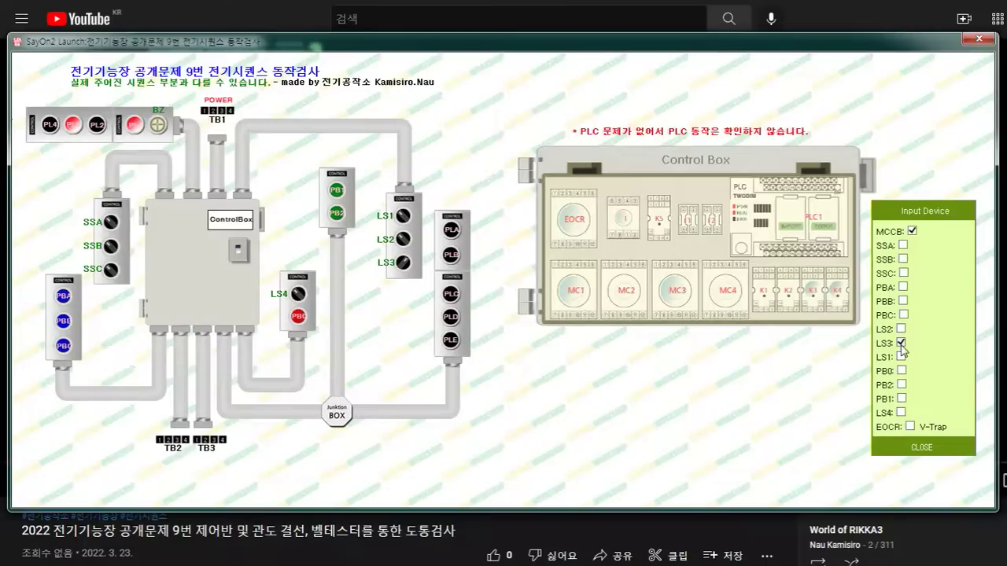
pyautogui.click(902, 346)
# - Stop the circuit by switching PB0 on and off, and start the second sequence by operating PB2
pyautogui.click(901, 372)
pyautogui.click(902, 373)
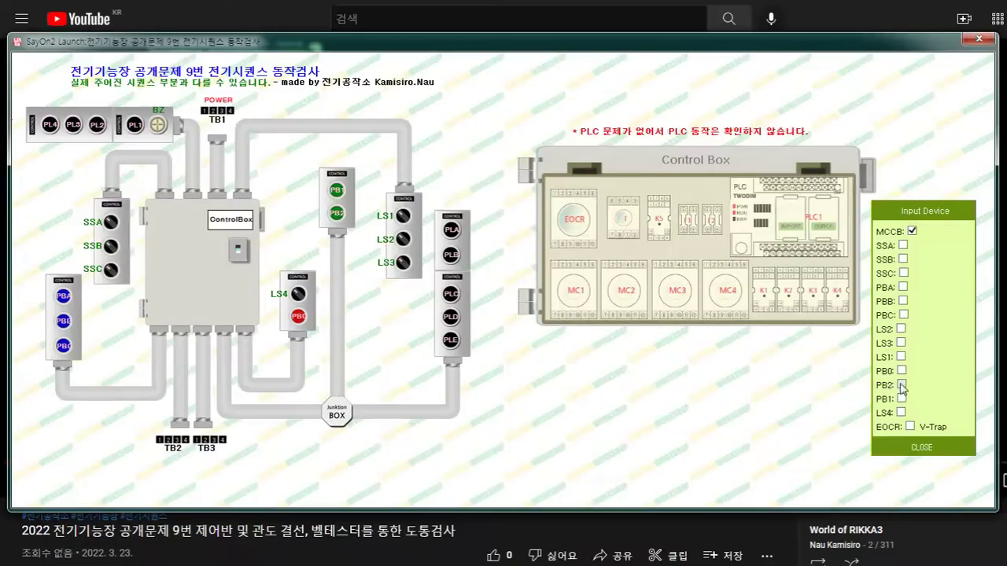
pyautogui.click(902, 386)
pyautogui.click(902, 385)
pyautogui.click(902, 386)
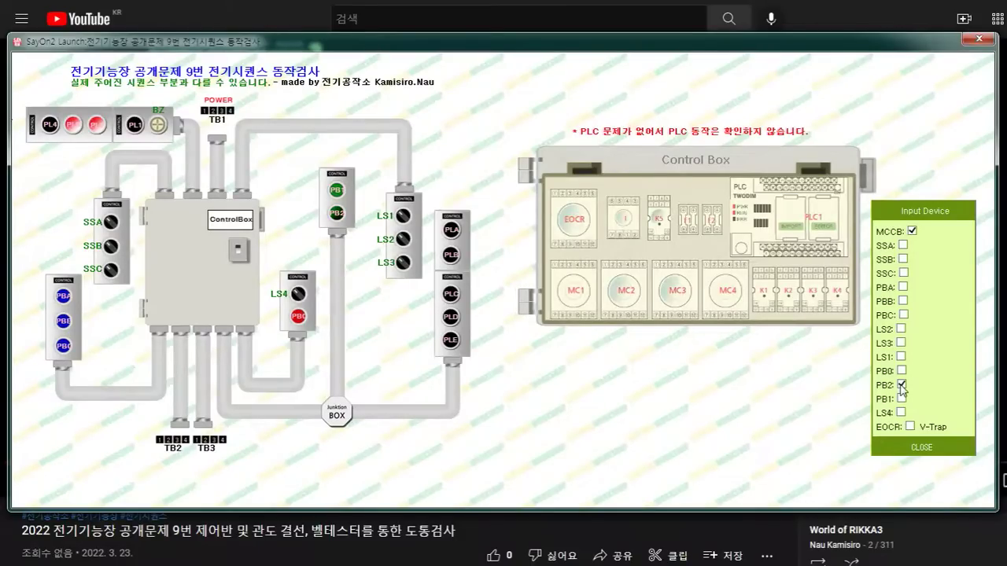
pyautogui.click(902, 386)
# - Test LS4 and LS3 in the PB2 sequence by switching each on and off once
pyautogui.click(901, 413)
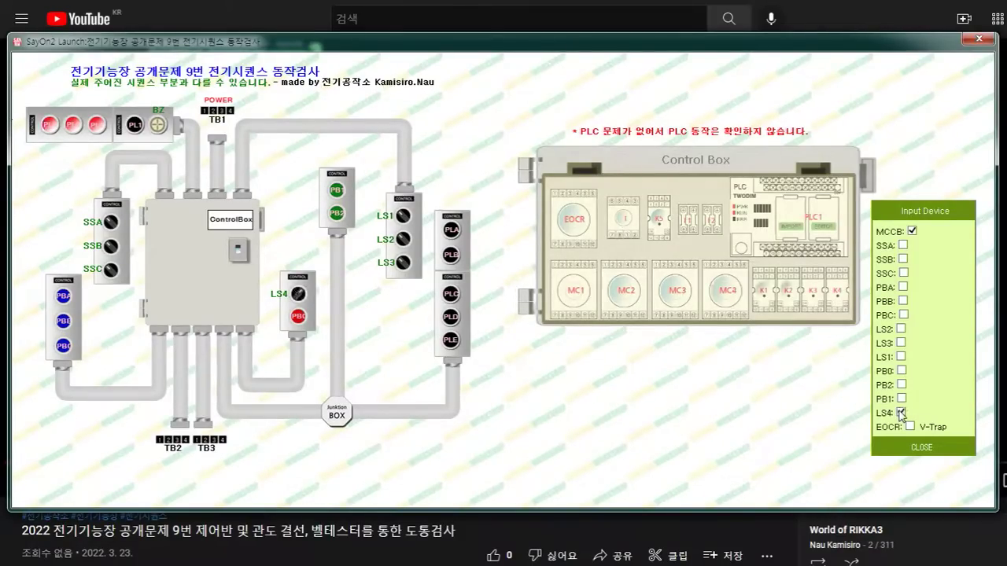
pyautogui.click(901, 413)
pyautogui.click(902, 343)
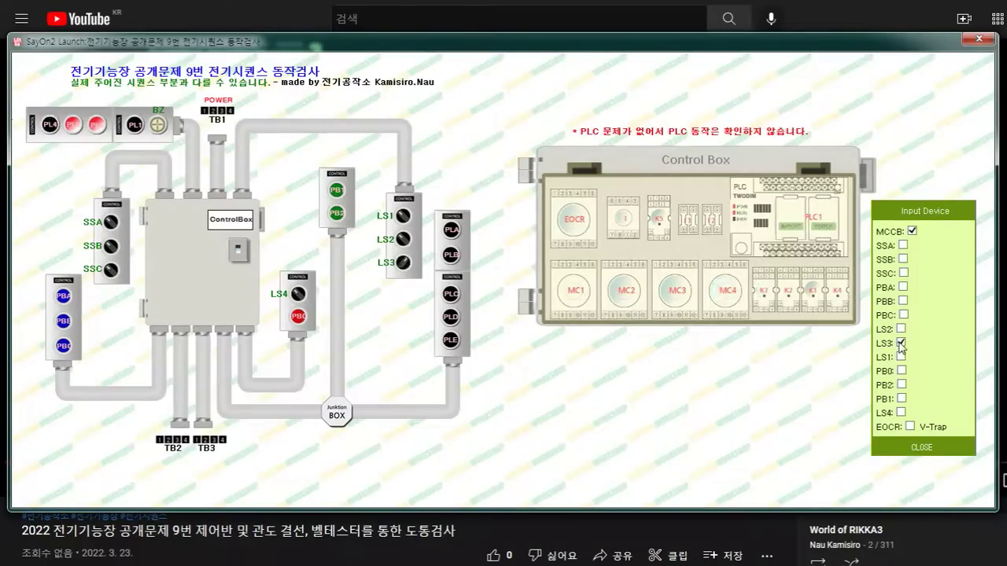
pyautogui.click(901, 343)
# - Repeat the PB2 sequence test by switching LS4 on and off twice and LS3 on and off once
pyautogui.click(902, 413)
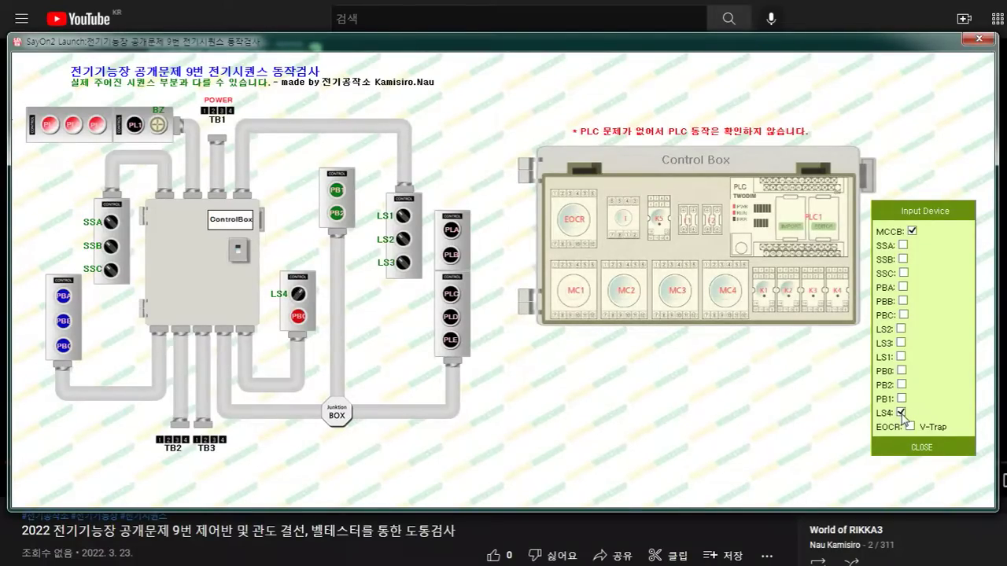
pyautogui.click(901, 414)
pyautogui.click(902, 414)
pyautogui.click(902, 414)
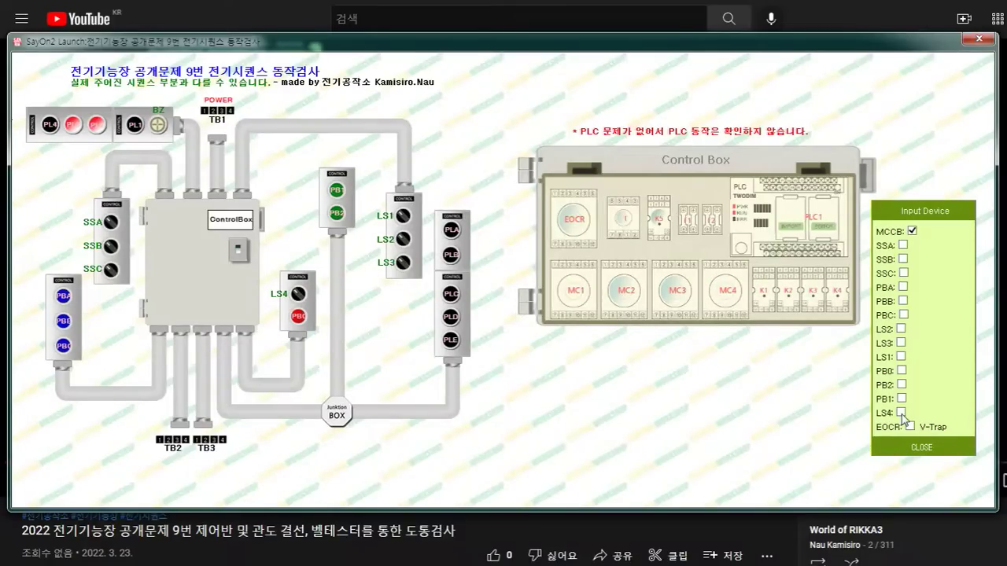
pyautogui.click(901, 344)
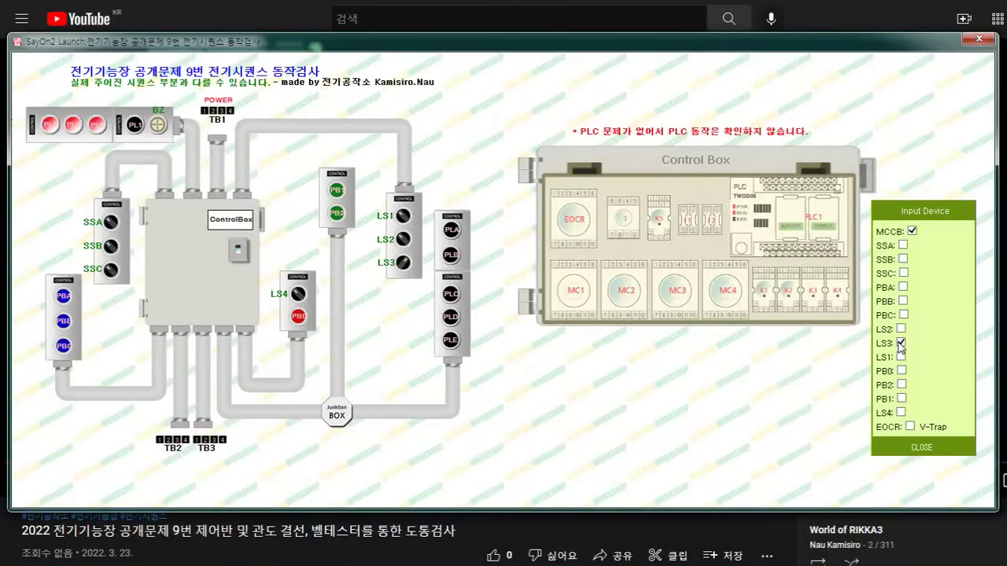
pyautogui.click(901, 344)
# - Switch LS1 on and off to test it against the running PB2 sequence, and switch PB0 on and off
pyautogui.click(902, 357)
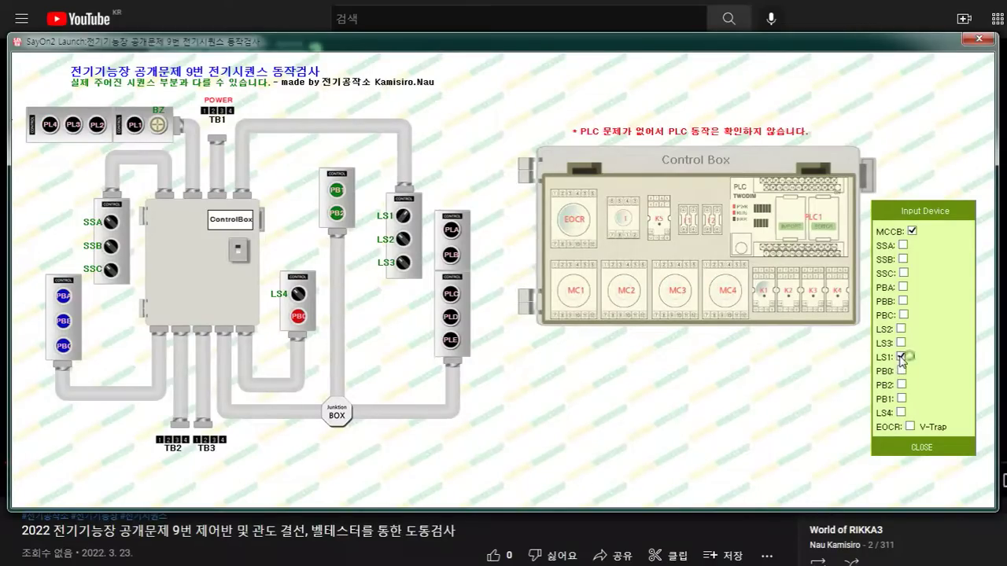
pyautogui.click(901, 357)
pyautogui.click(902, 373)
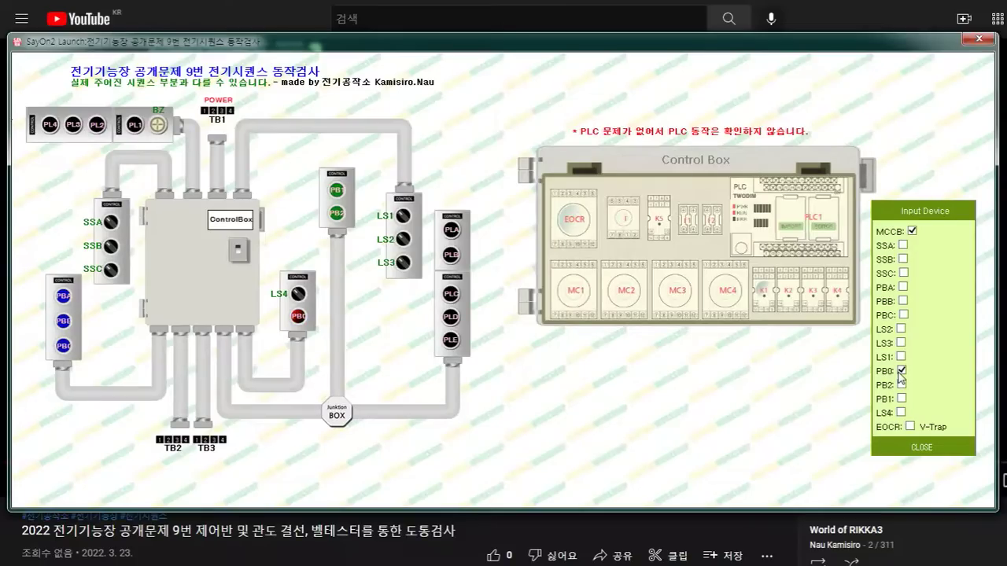
pyautogui.click(901, 373)
# - Start the first sequence by switching PB1 on and off, and switch LS4 on and off twice
pyautogui.click(902, 399)
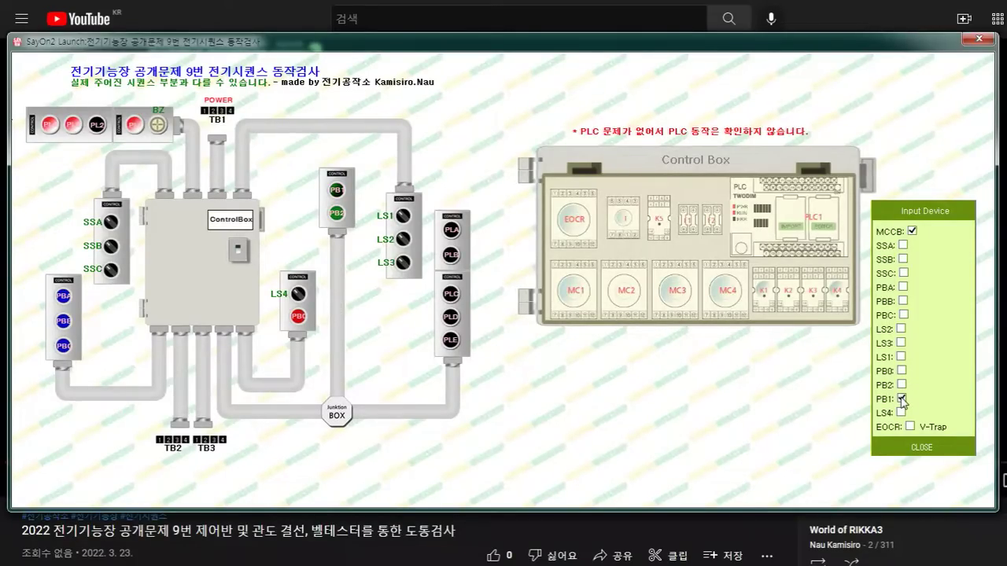
pyautogui.click(902, 399)
pyautogui.click(902, 413)
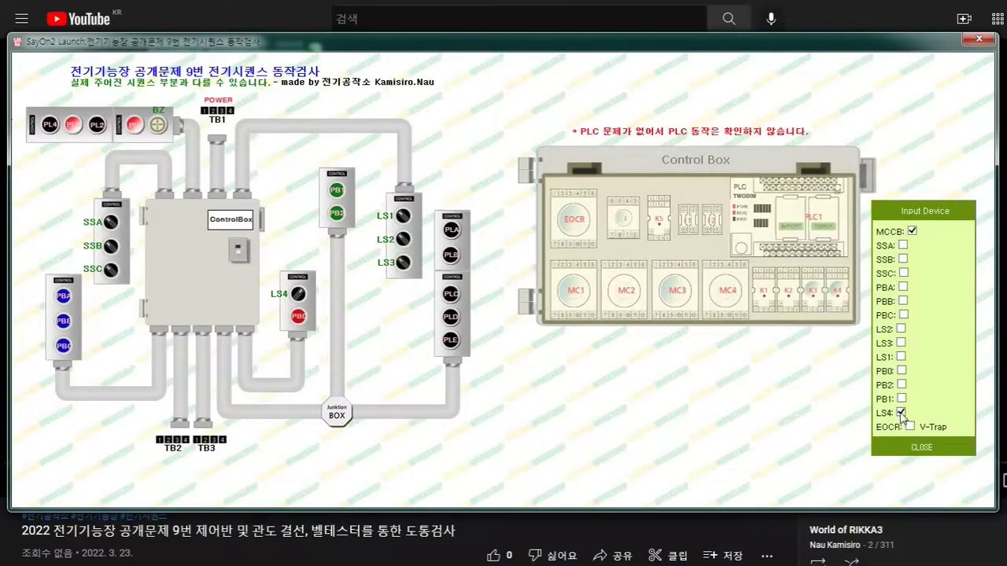
pyautogui.click(902, 413)
pyautogui.click(901, 413)
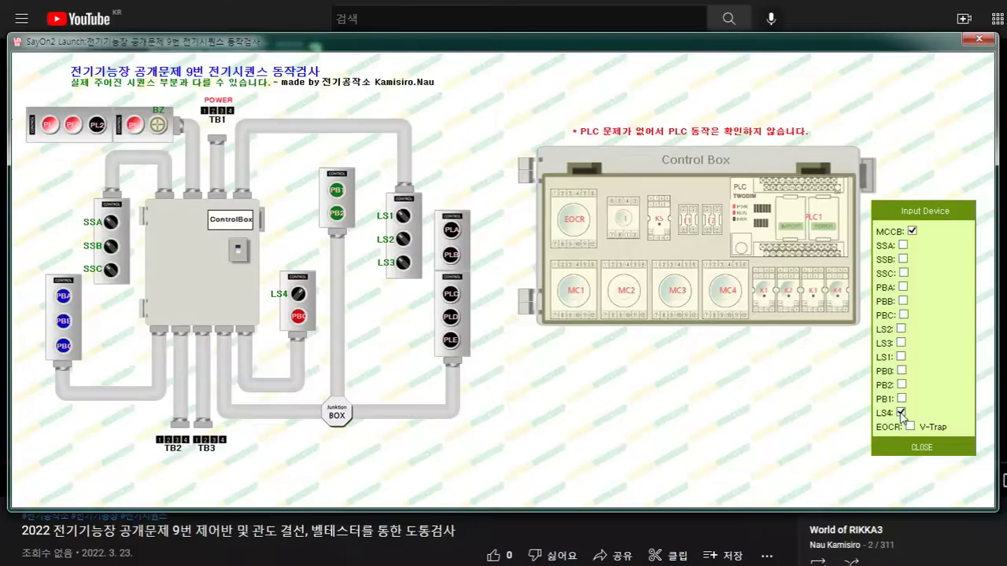
pyautogui.click(902, 413)
# - Switch LS2 and PB0 on and off in turn, and trip and reset the EOCR
pyautogui.click(902, 330)
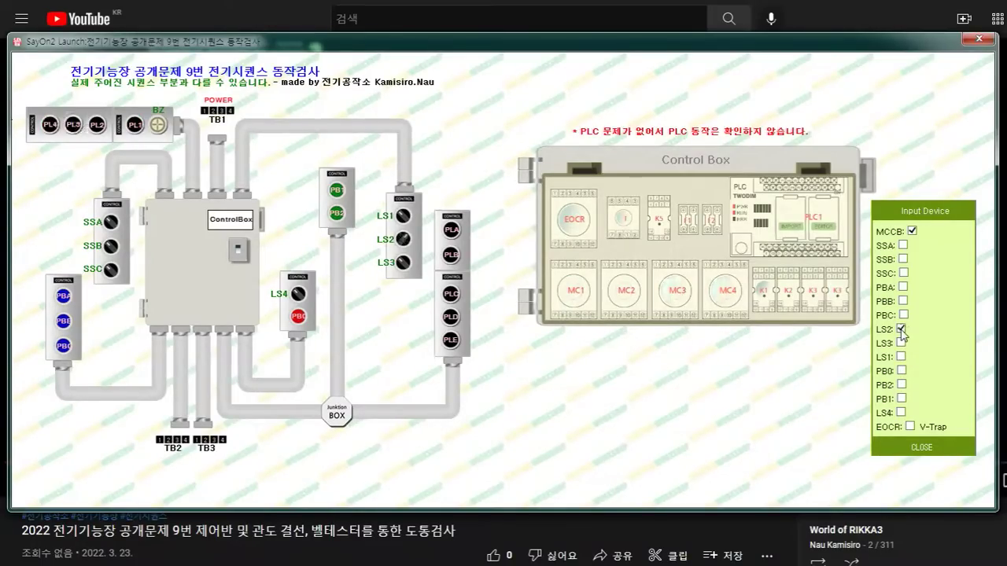
pyautogui.click(902, 330)
pyautogui.click(902, 371)
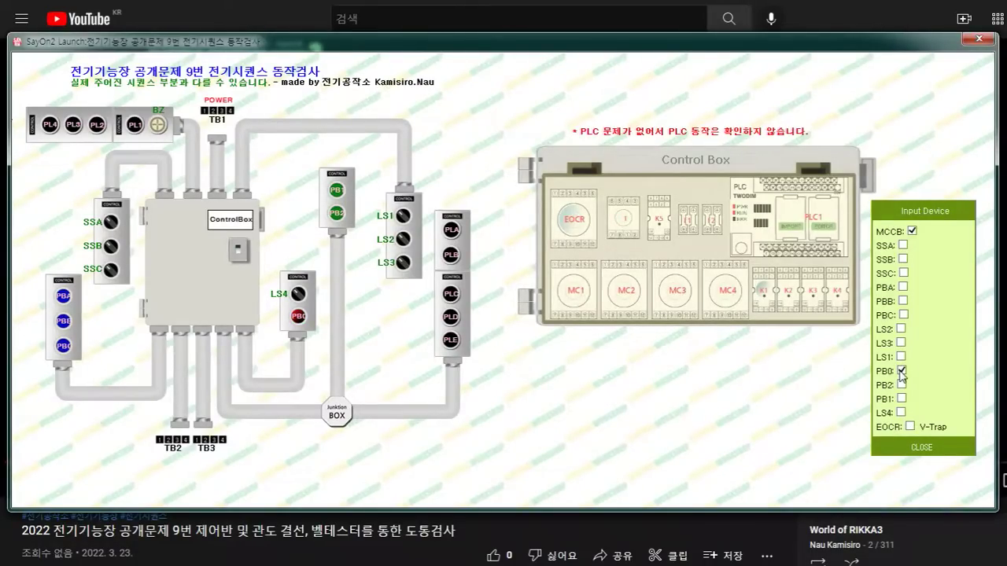
pyautogui.click(903, 371)
pyautogui.click(910, 427)
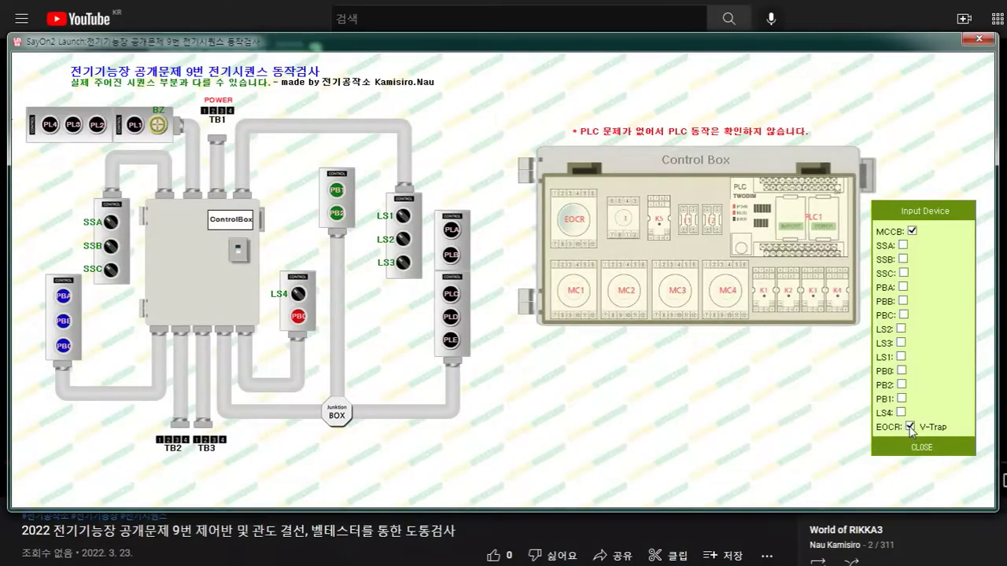
pyautogui.click(910, 427)
# - Hold PB0 on while switching LS3 on and off once and LS4 twice, and release PB0
pyautogui.click(901, 373)
pyautogui.click(902, 344)
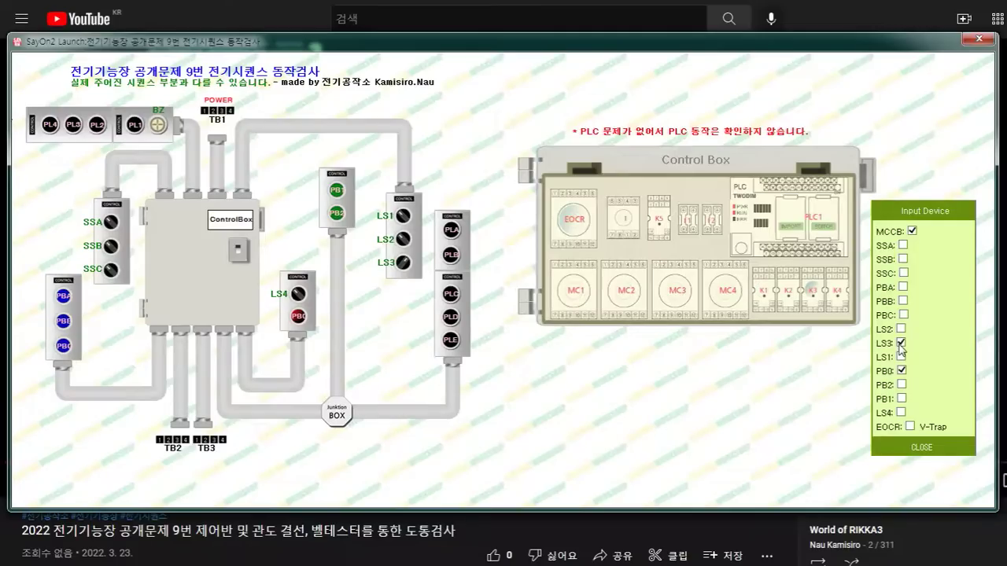
pyautogui.click(901, 343)
pyautogui.click(901, 413)
pyautogui.click(902, 414)
pyautogui.click(901, 414)
pyautogui.click(902, 413)
pyautogui.click(902, 371)
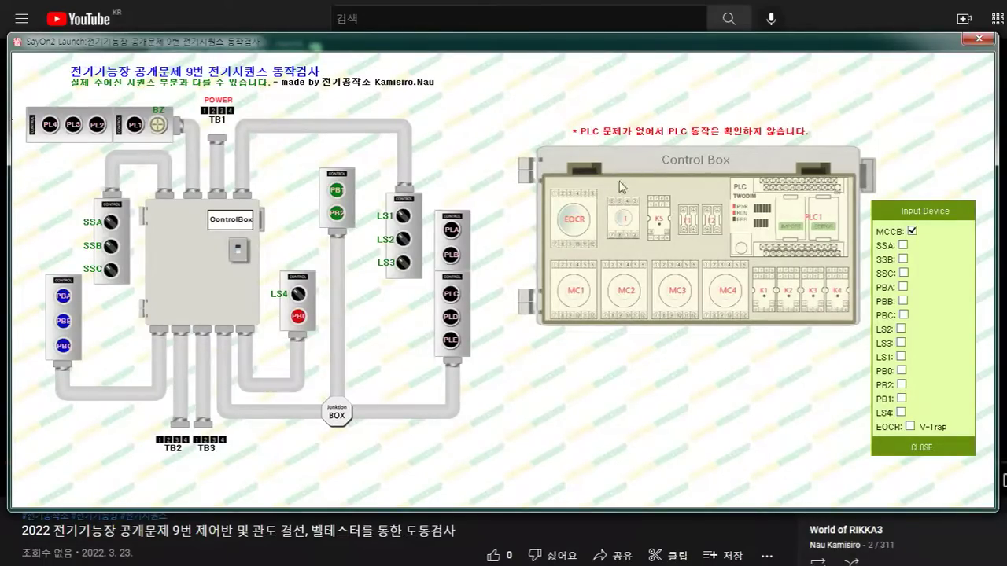
# - Start the second sequence with PB2, and switch LS4, LS3 and LS4 again on and off in turn
pyautogui.click(902, 385)
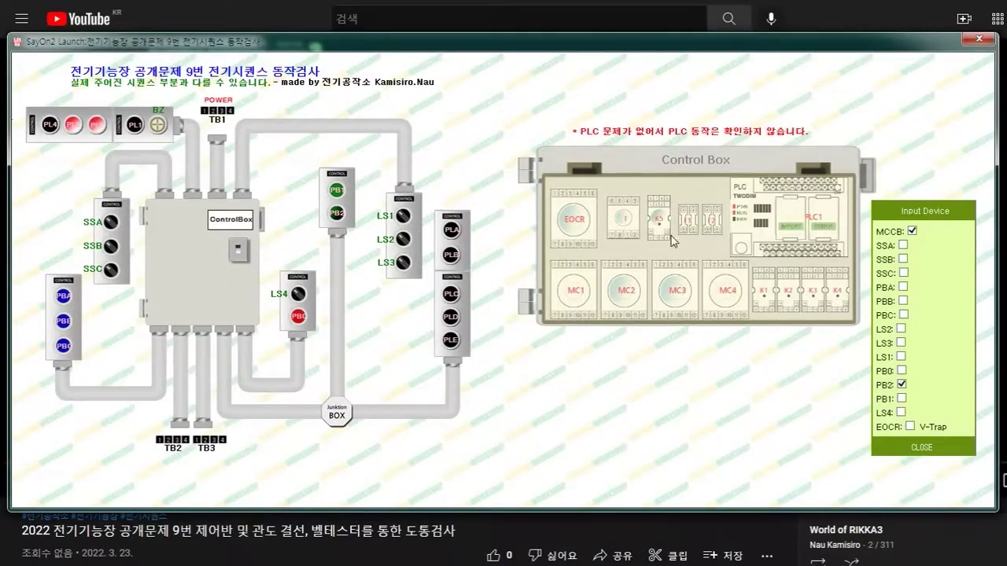
pyautogui.click(901, 413)
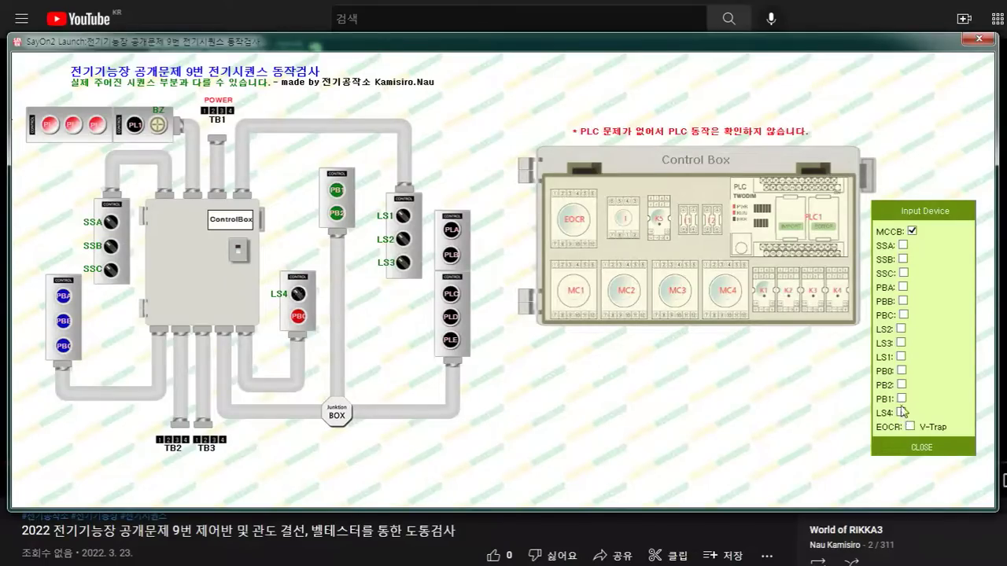
pyautogui.click(902, 344)
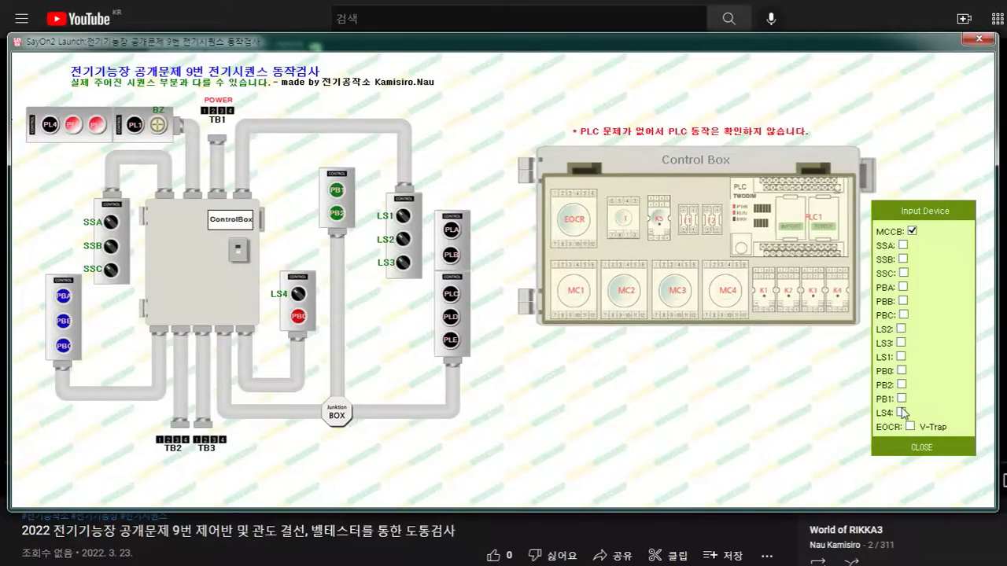
pyautogui.click(902, 413)
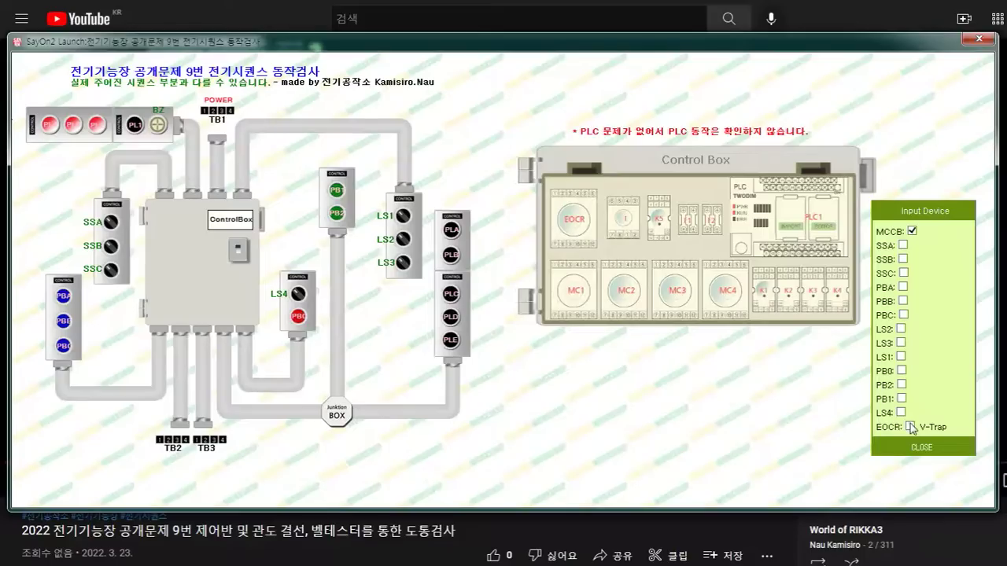
# - Trip and reset the EOCR during the PB2 sequence, and switch off the MCCB
pyautogui.click(910, 427)
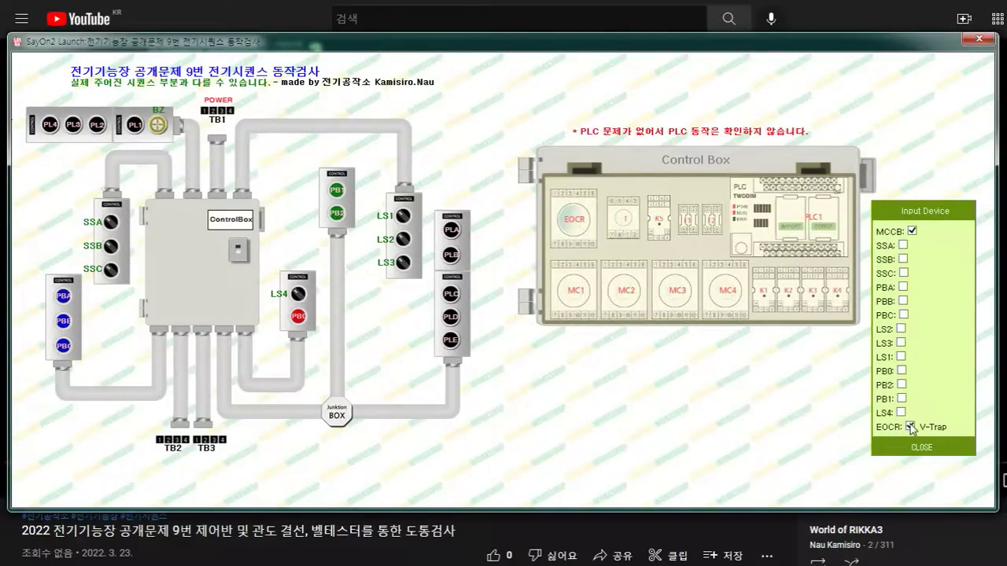
pyautogui.click(910, 428)
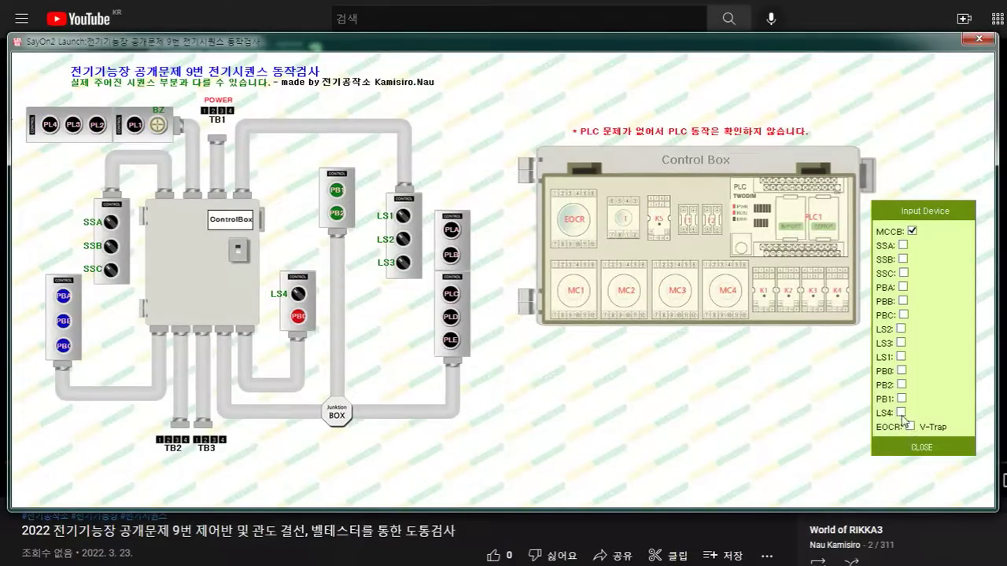
pyautogui.click(912, 231)
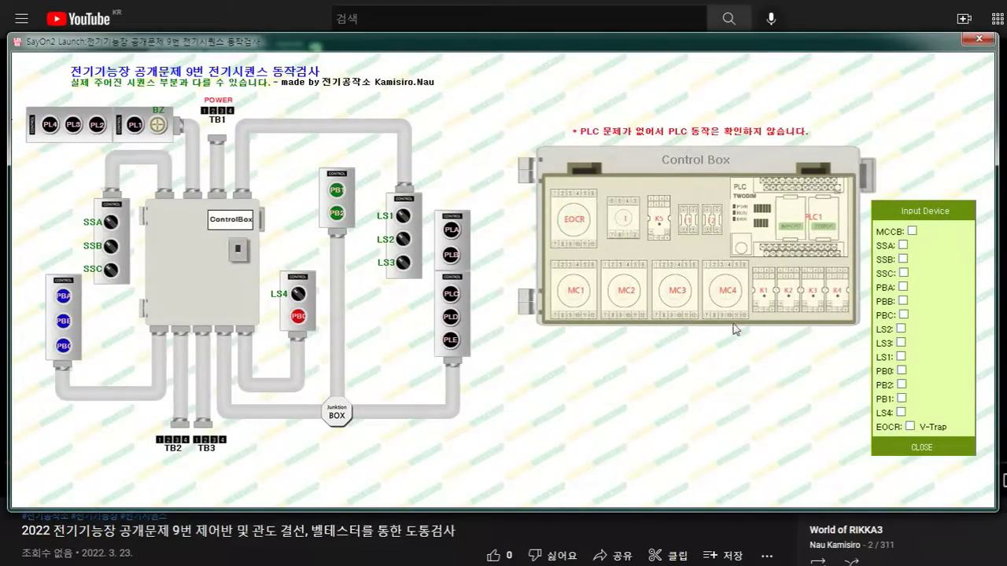
# - Close the SayOn2 simulation and jump the YouTube video to 3:42
pyautogui.click(912, 449)
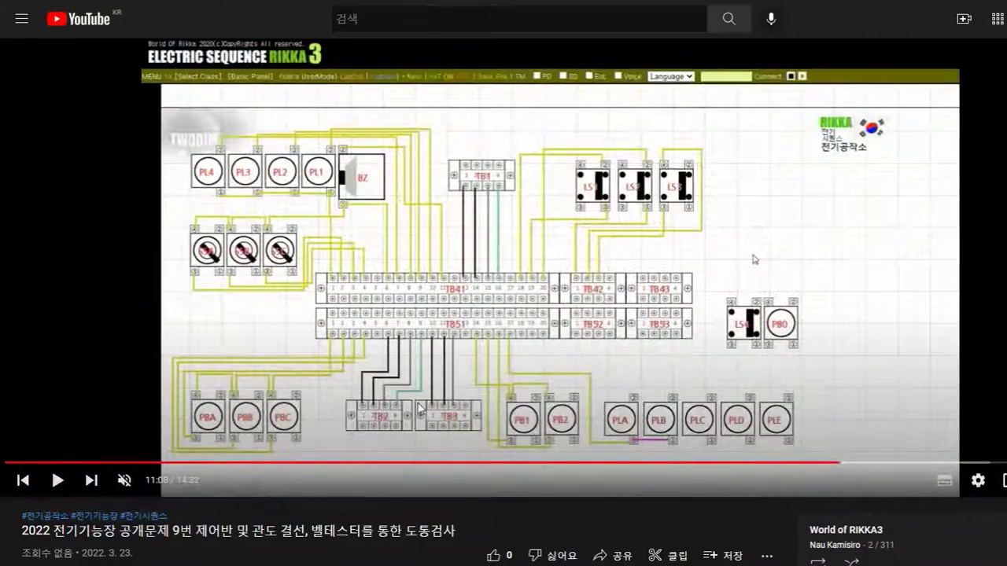
pyautogui.click(282, 463)
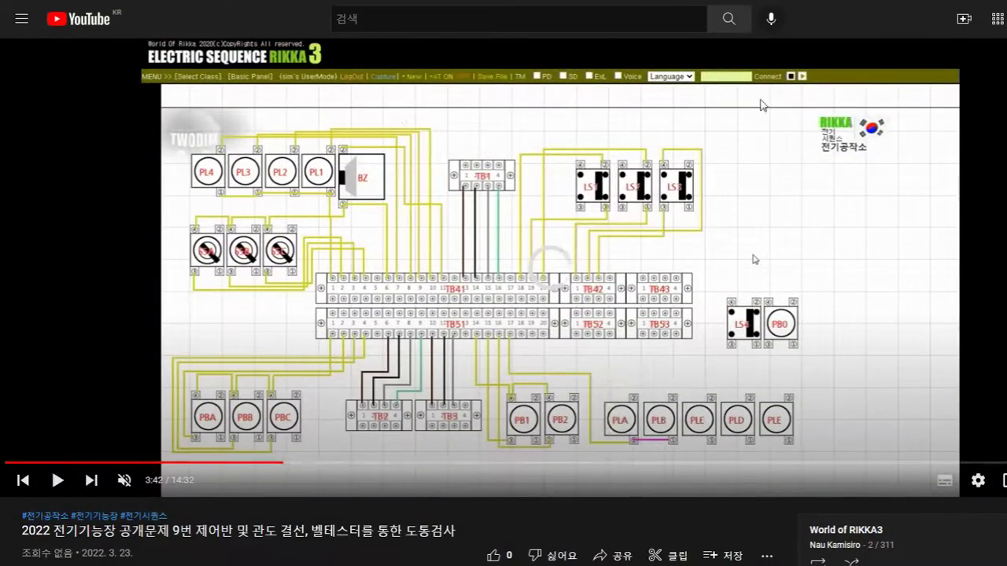